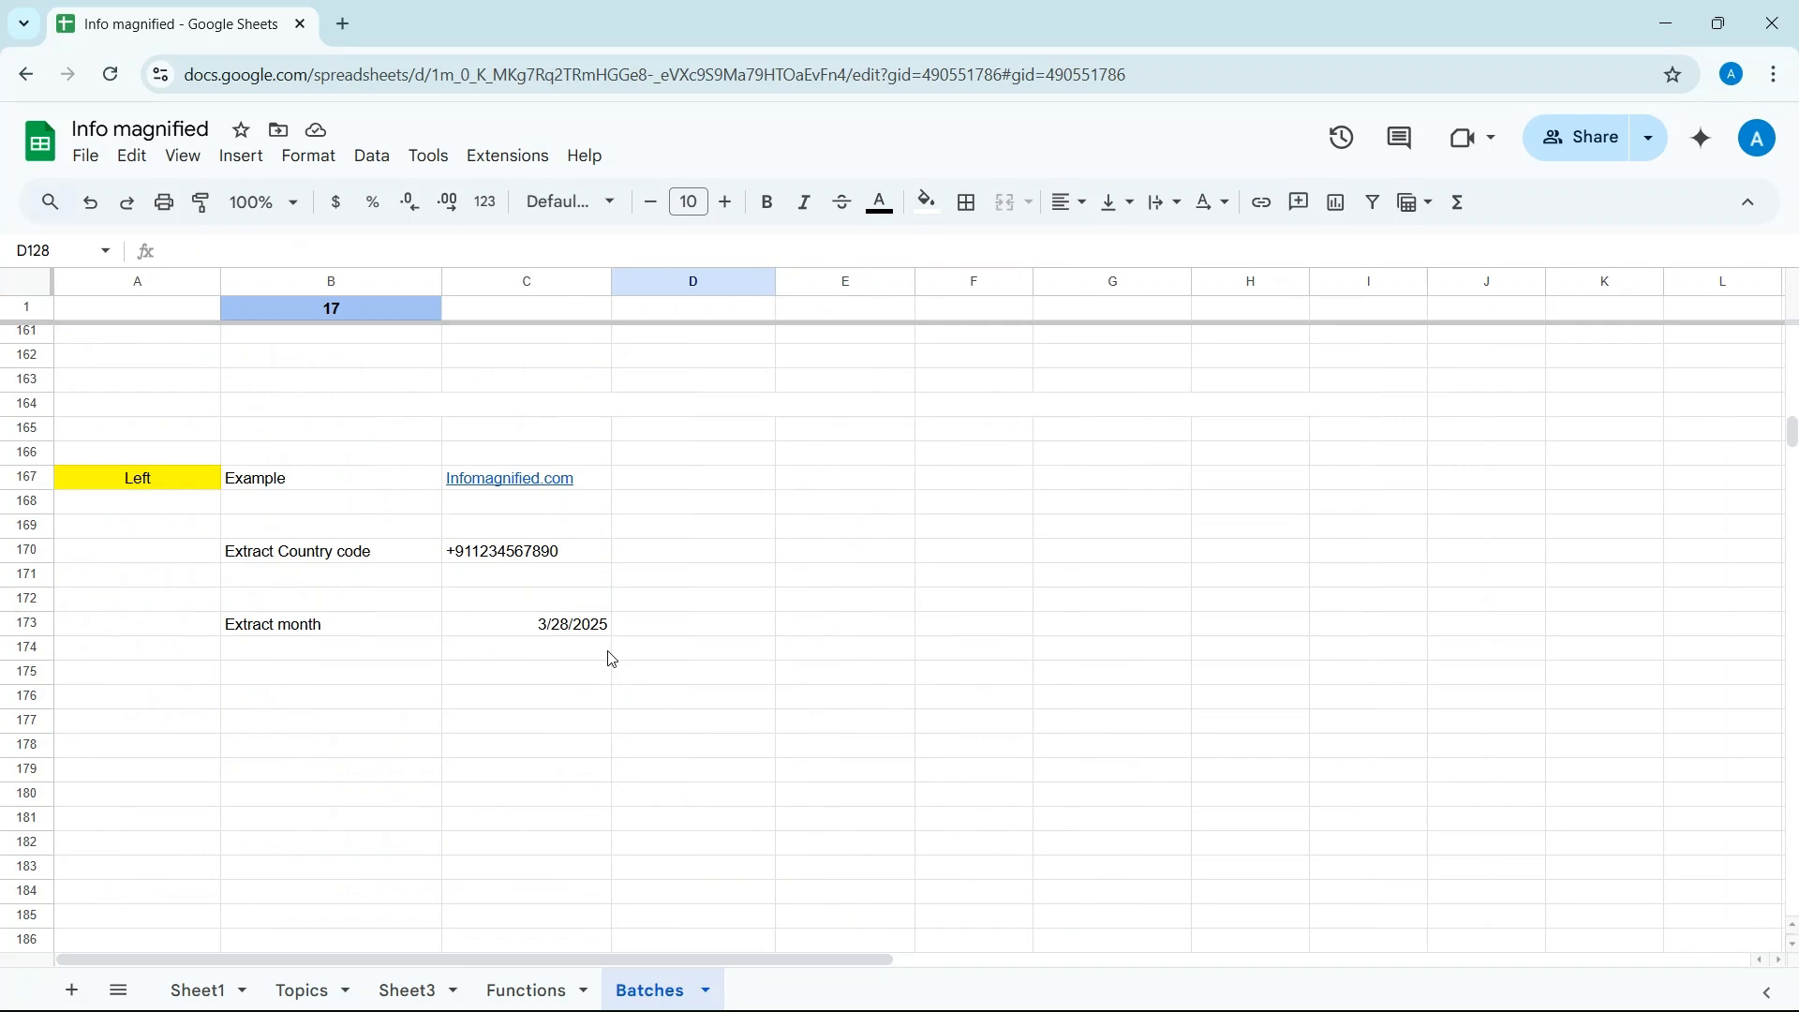
- Enter the formula =LEN(C167) in cell D167 to count the characters of the example website name
left_click(654, 484)
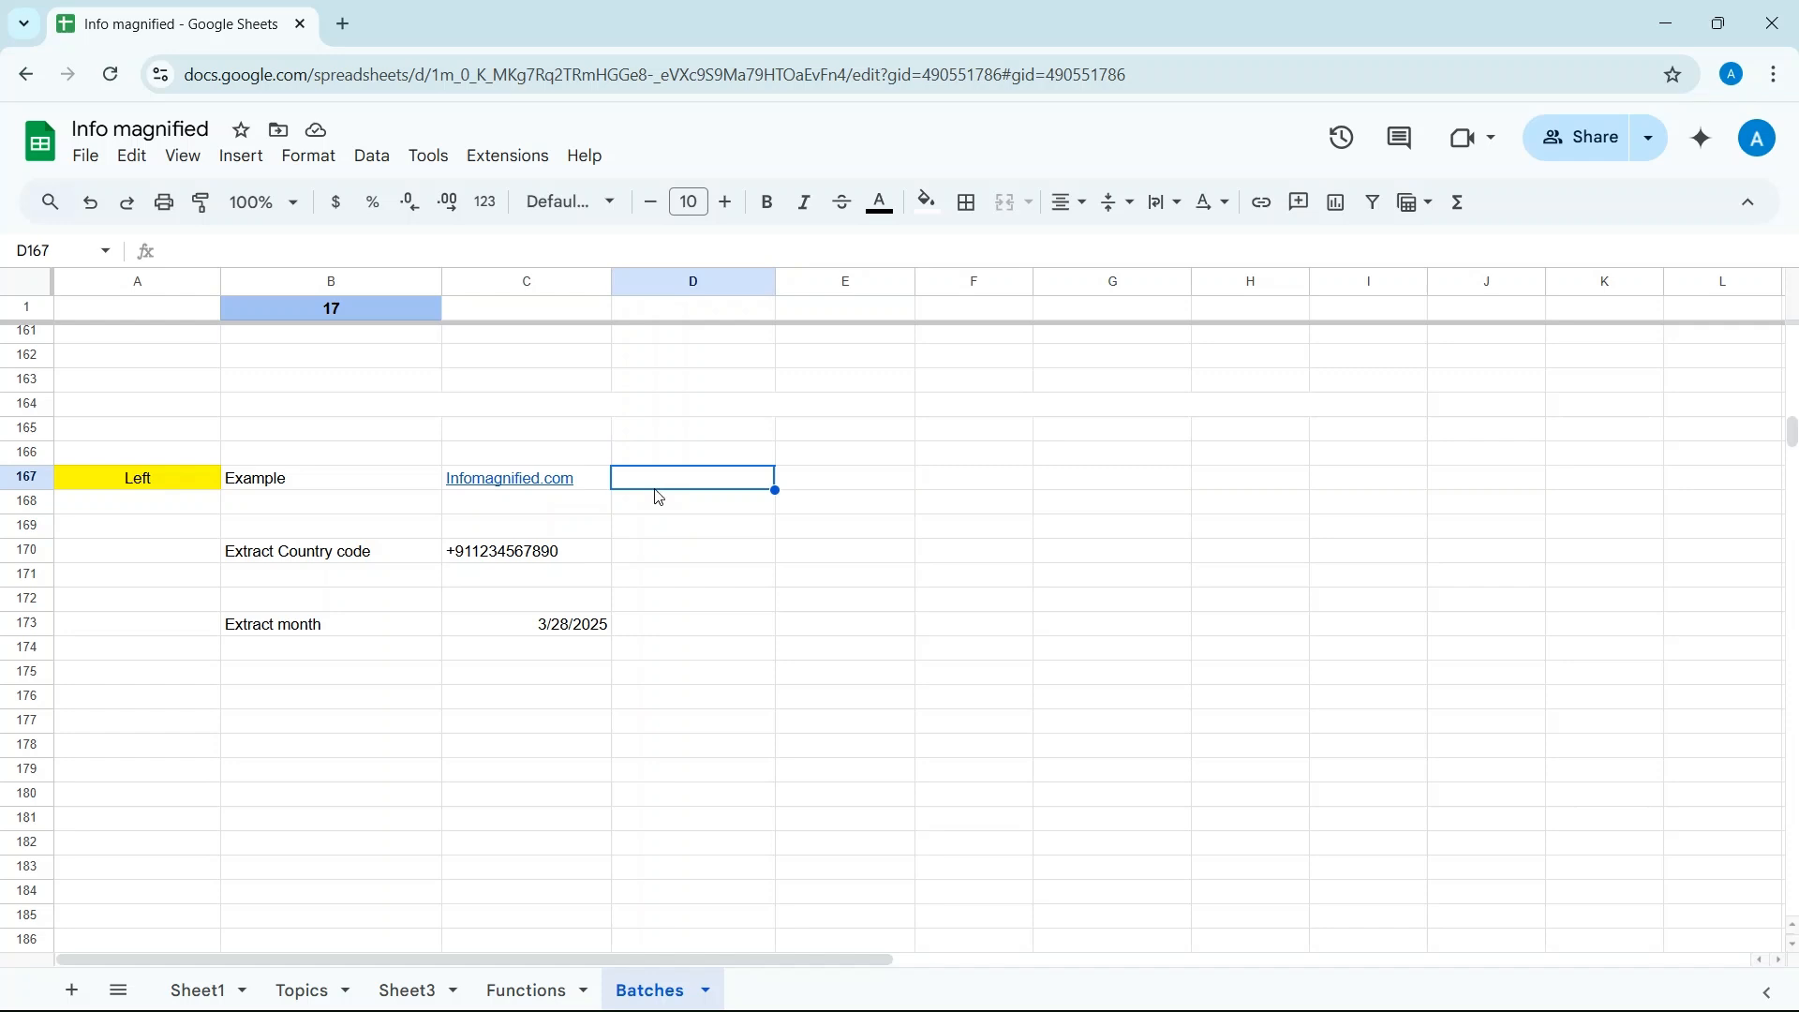
type("=")
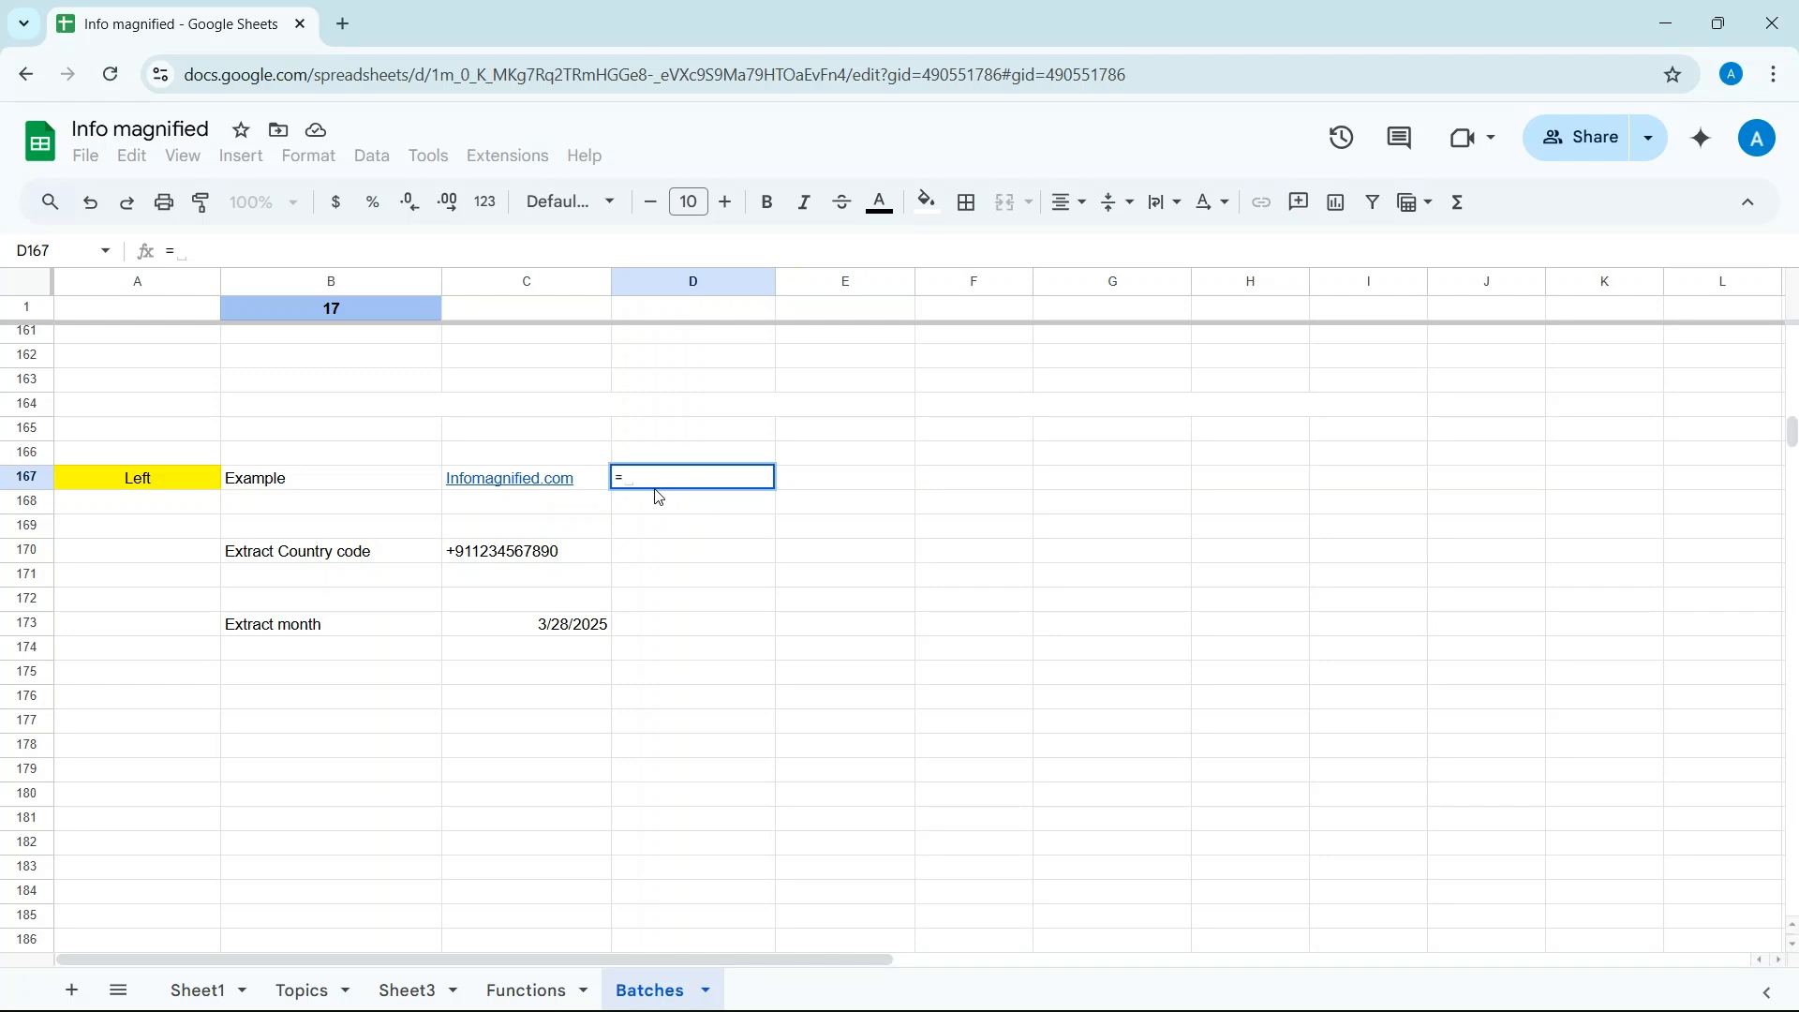
type("len")
left_click(658, 526)
left_click(597, 479)
type(")")
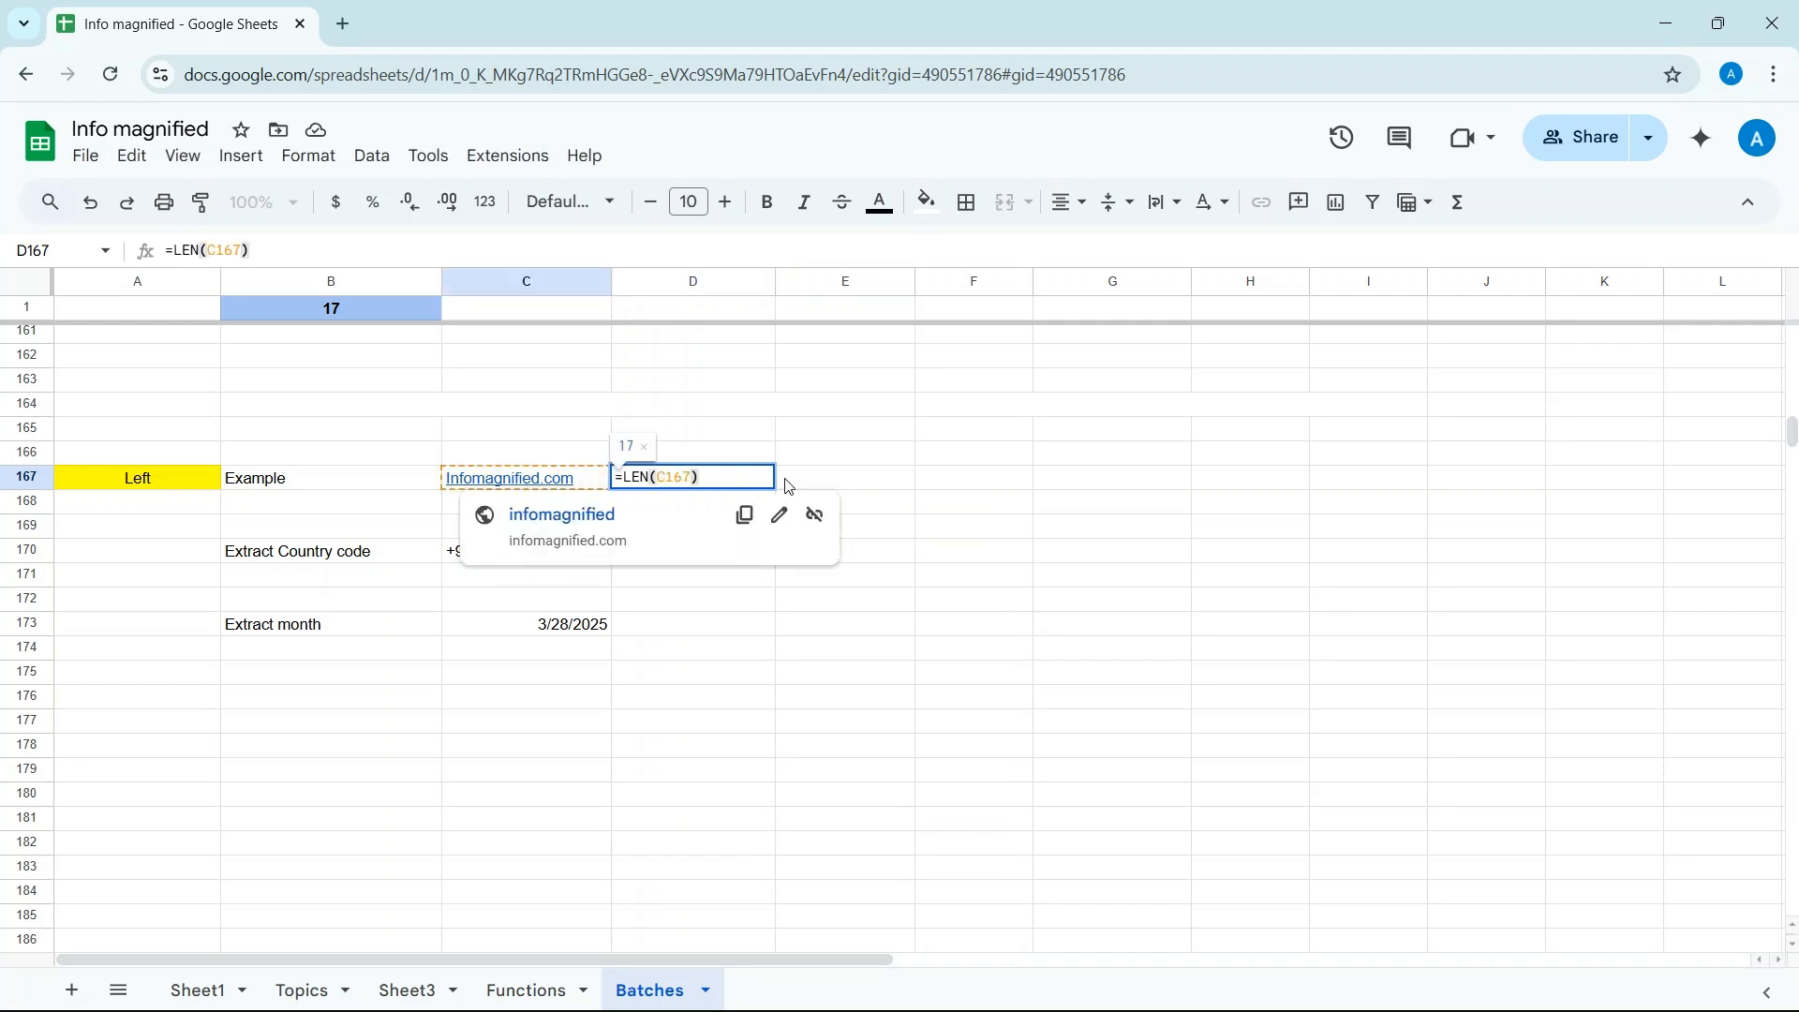
key("Return")
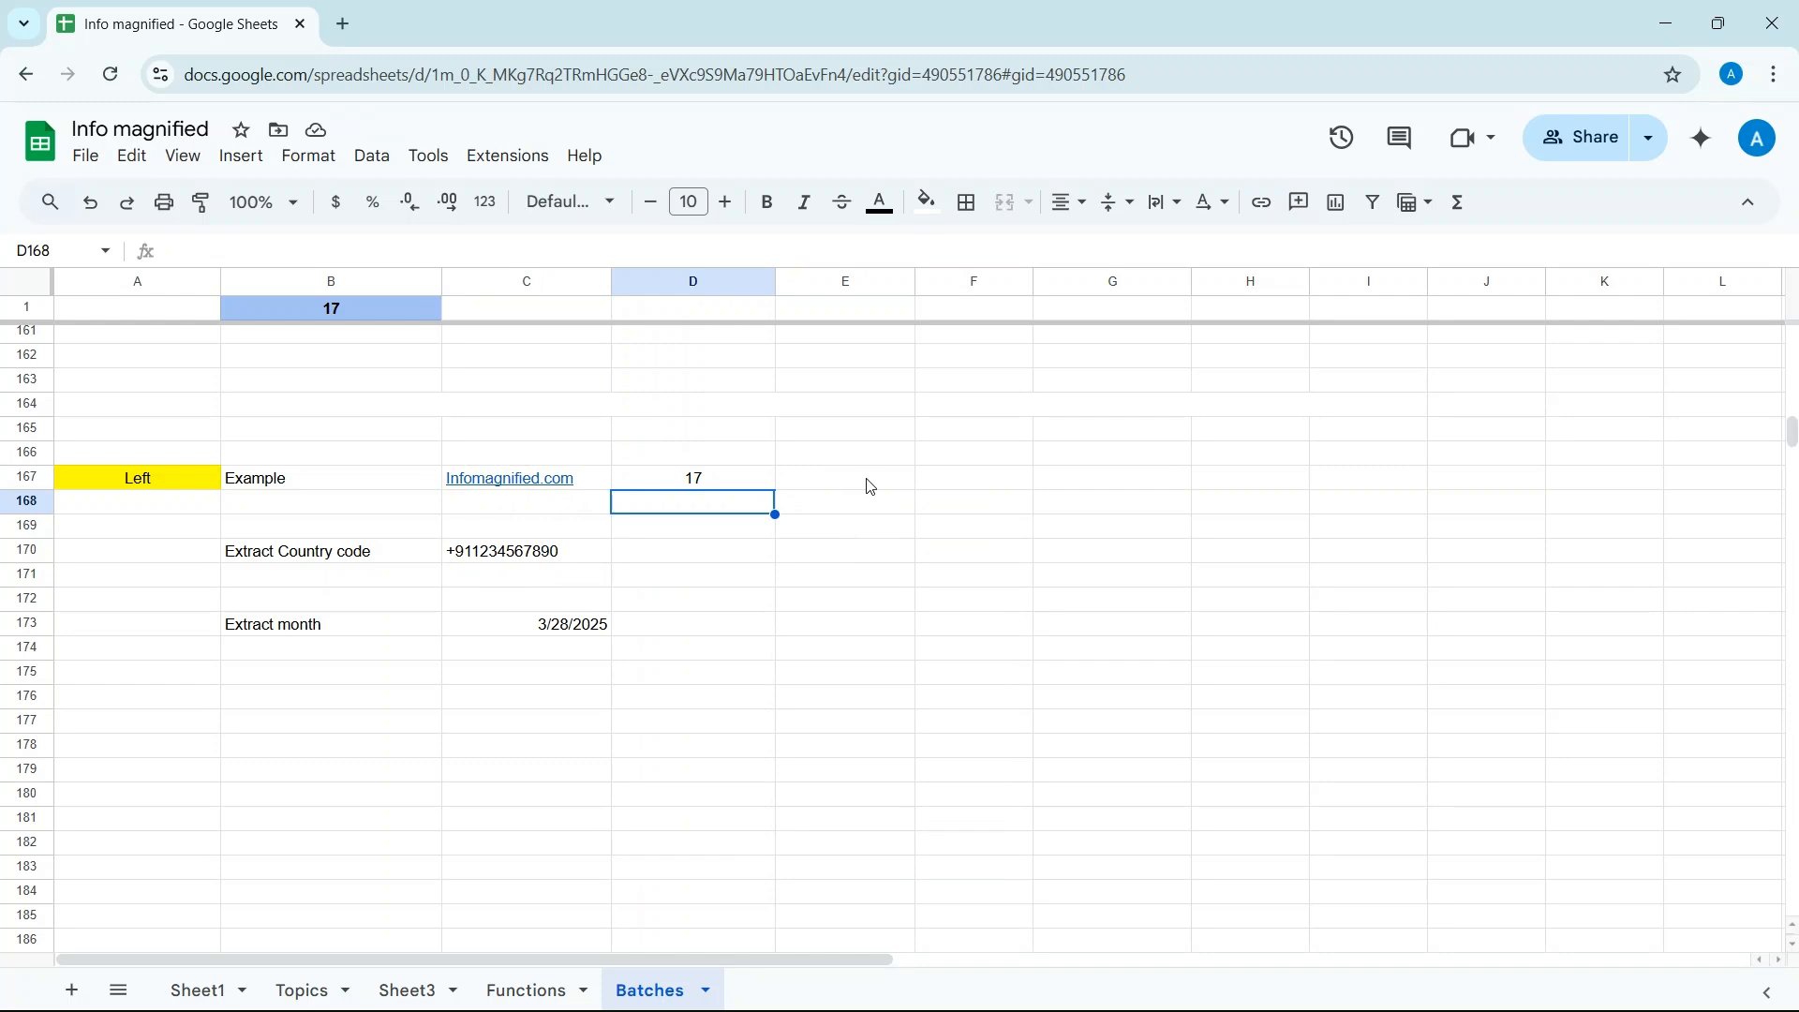
- Enter =LEFT(C167,13) in cell D168 to extract the first 13 characters of the website name
type("=")
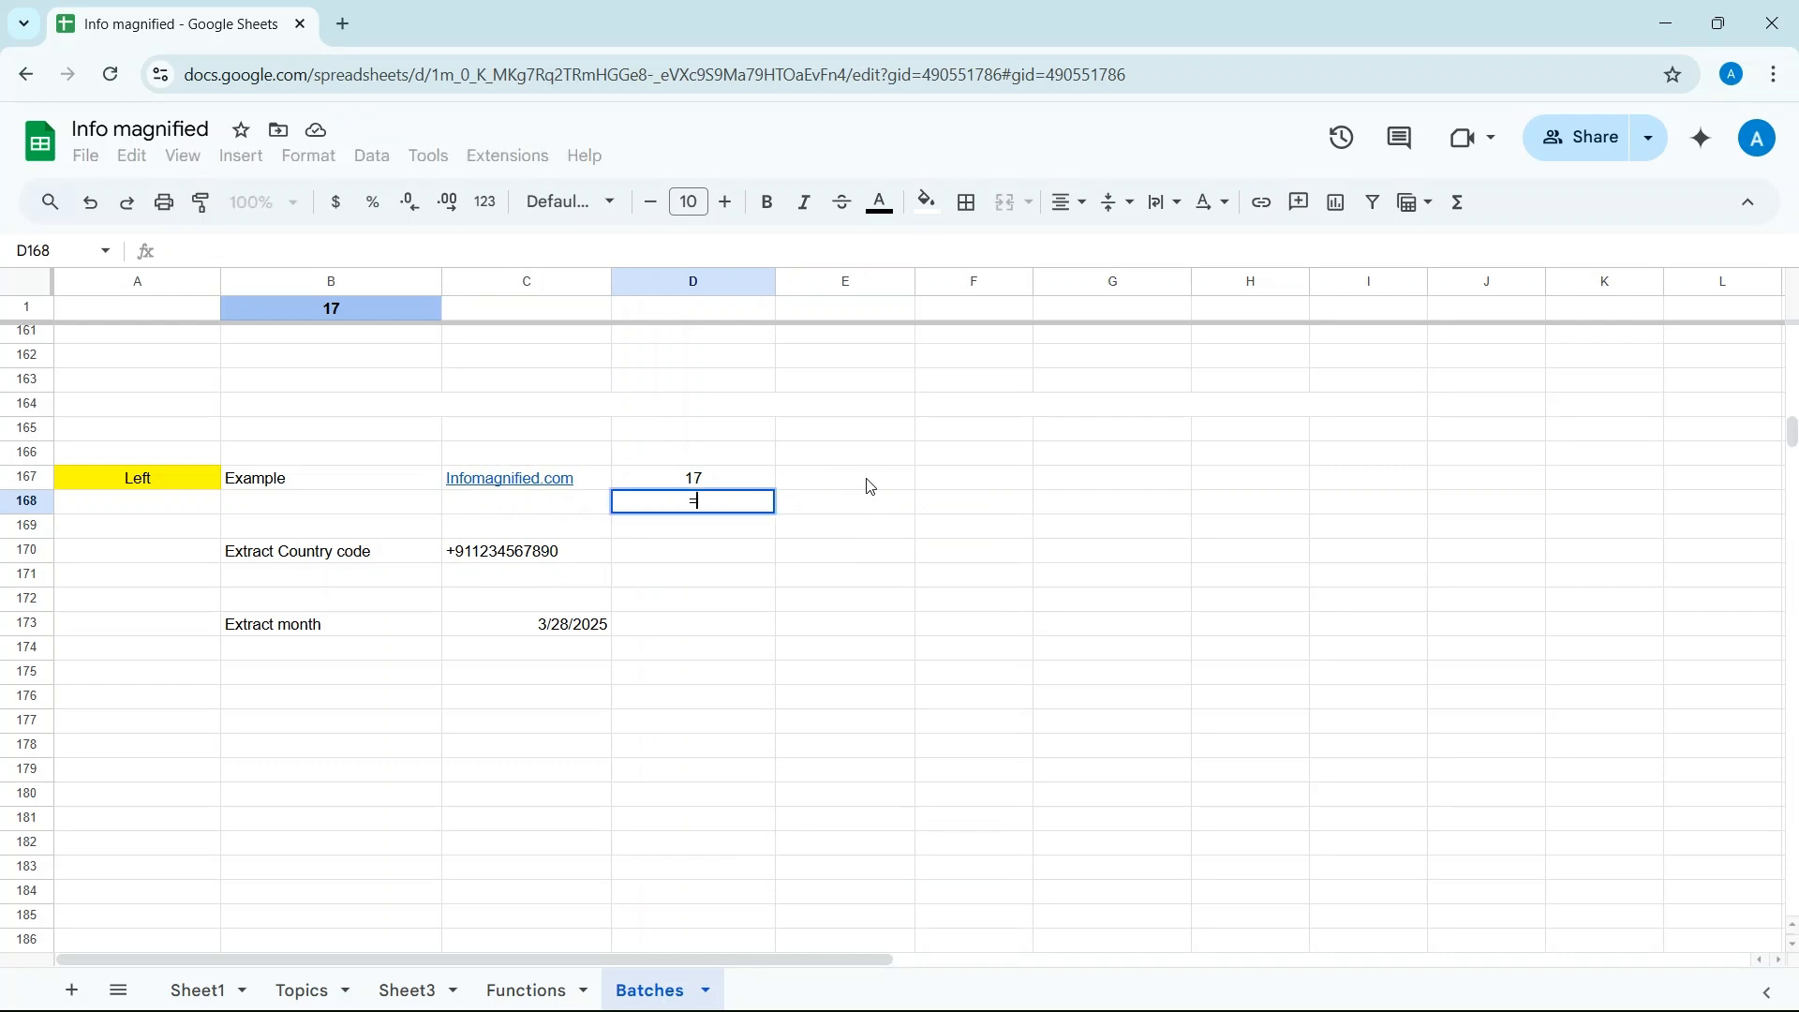
type("left")
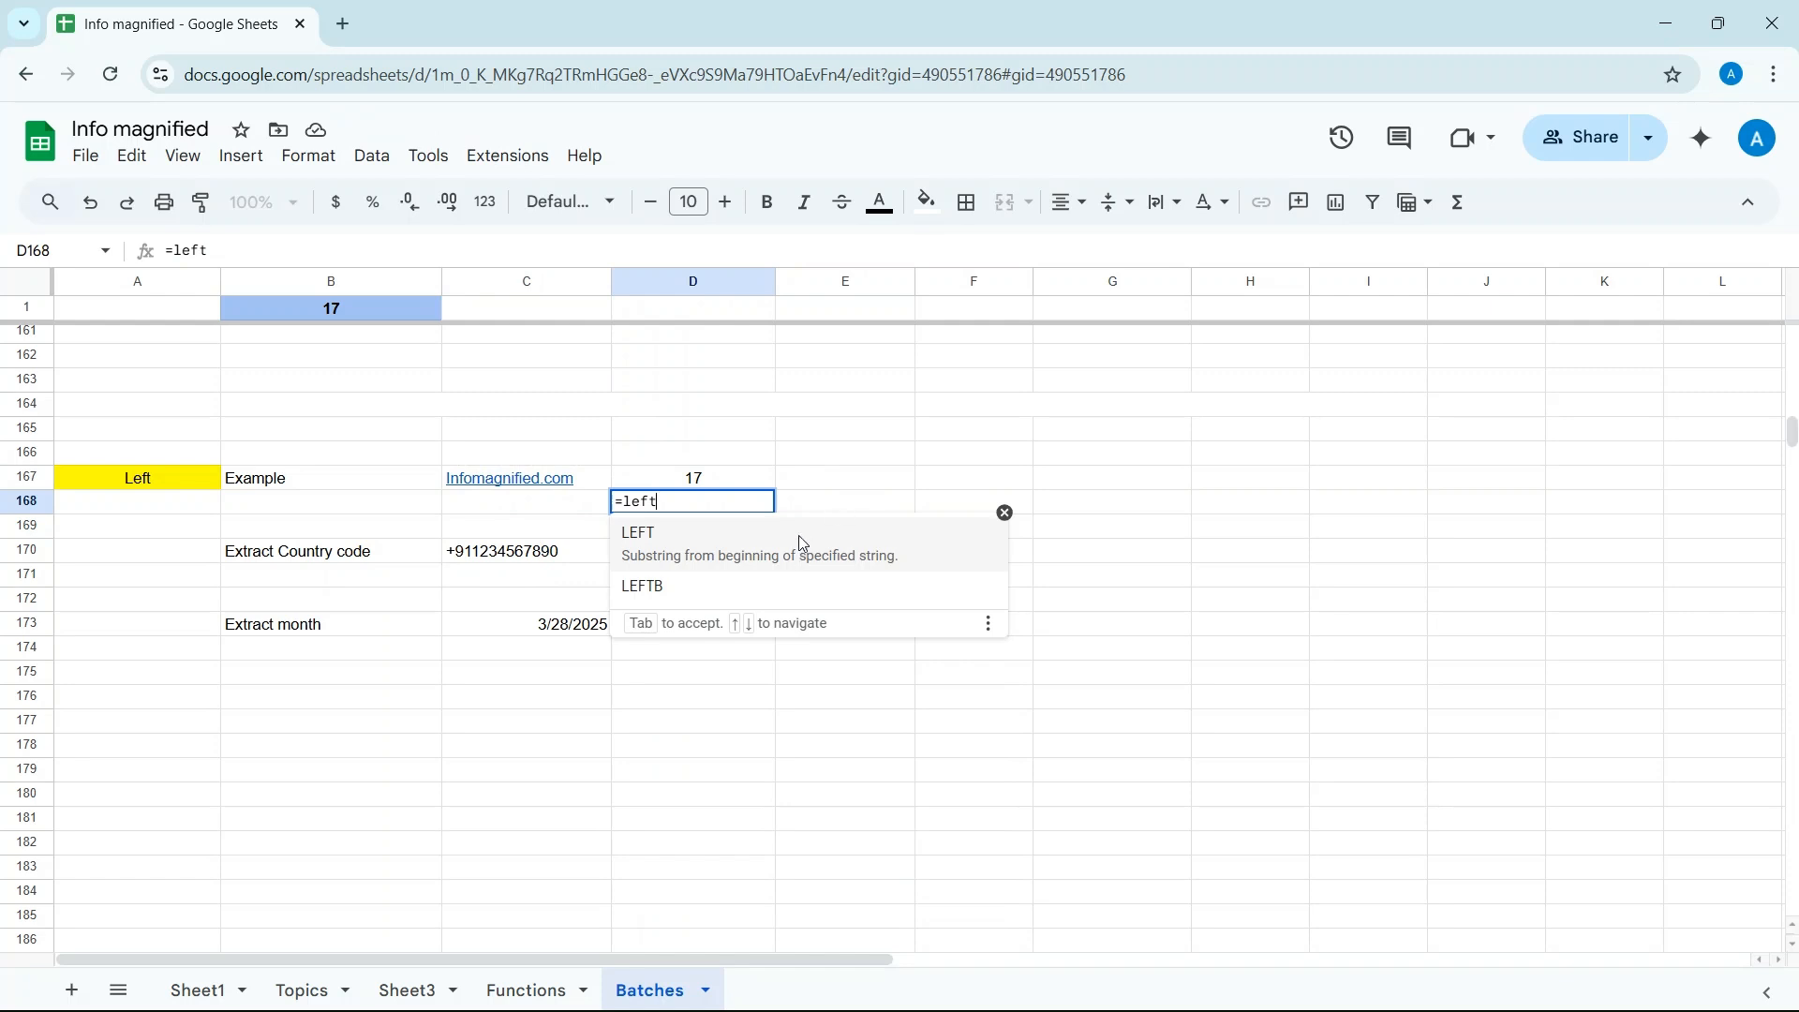
left_click(799, 536)
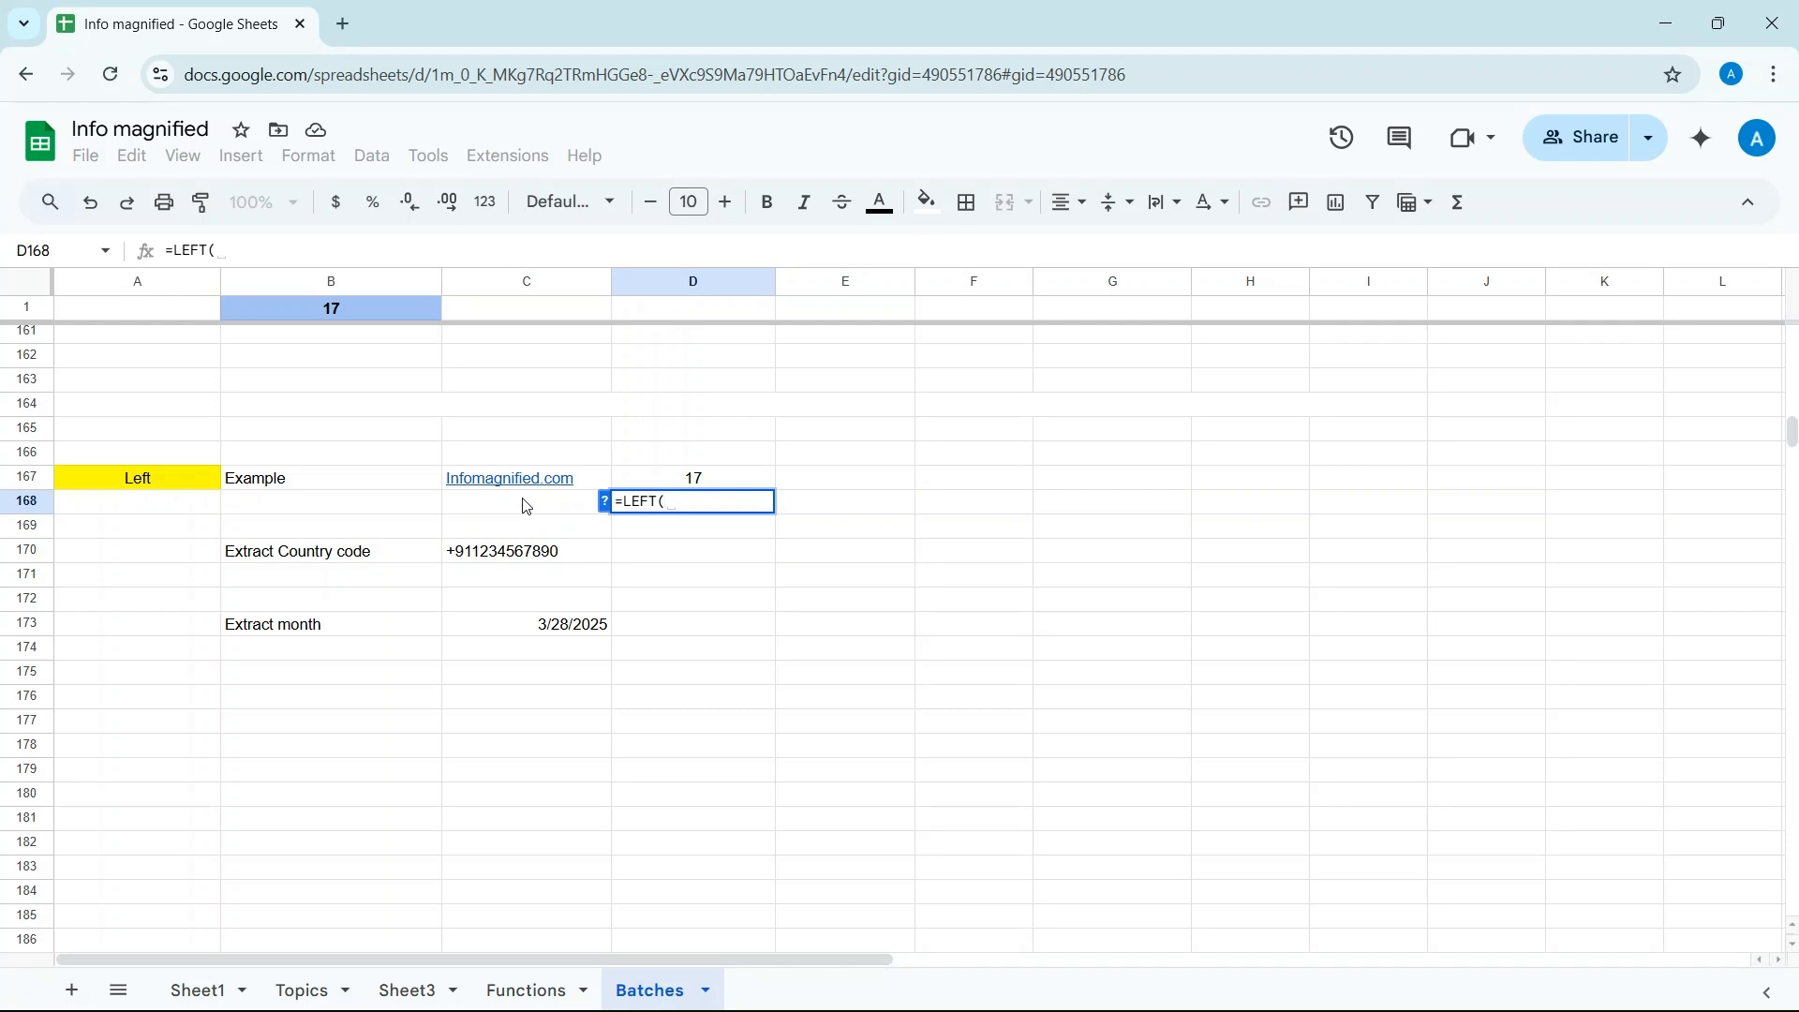
left_click(597, 481)
type(",")
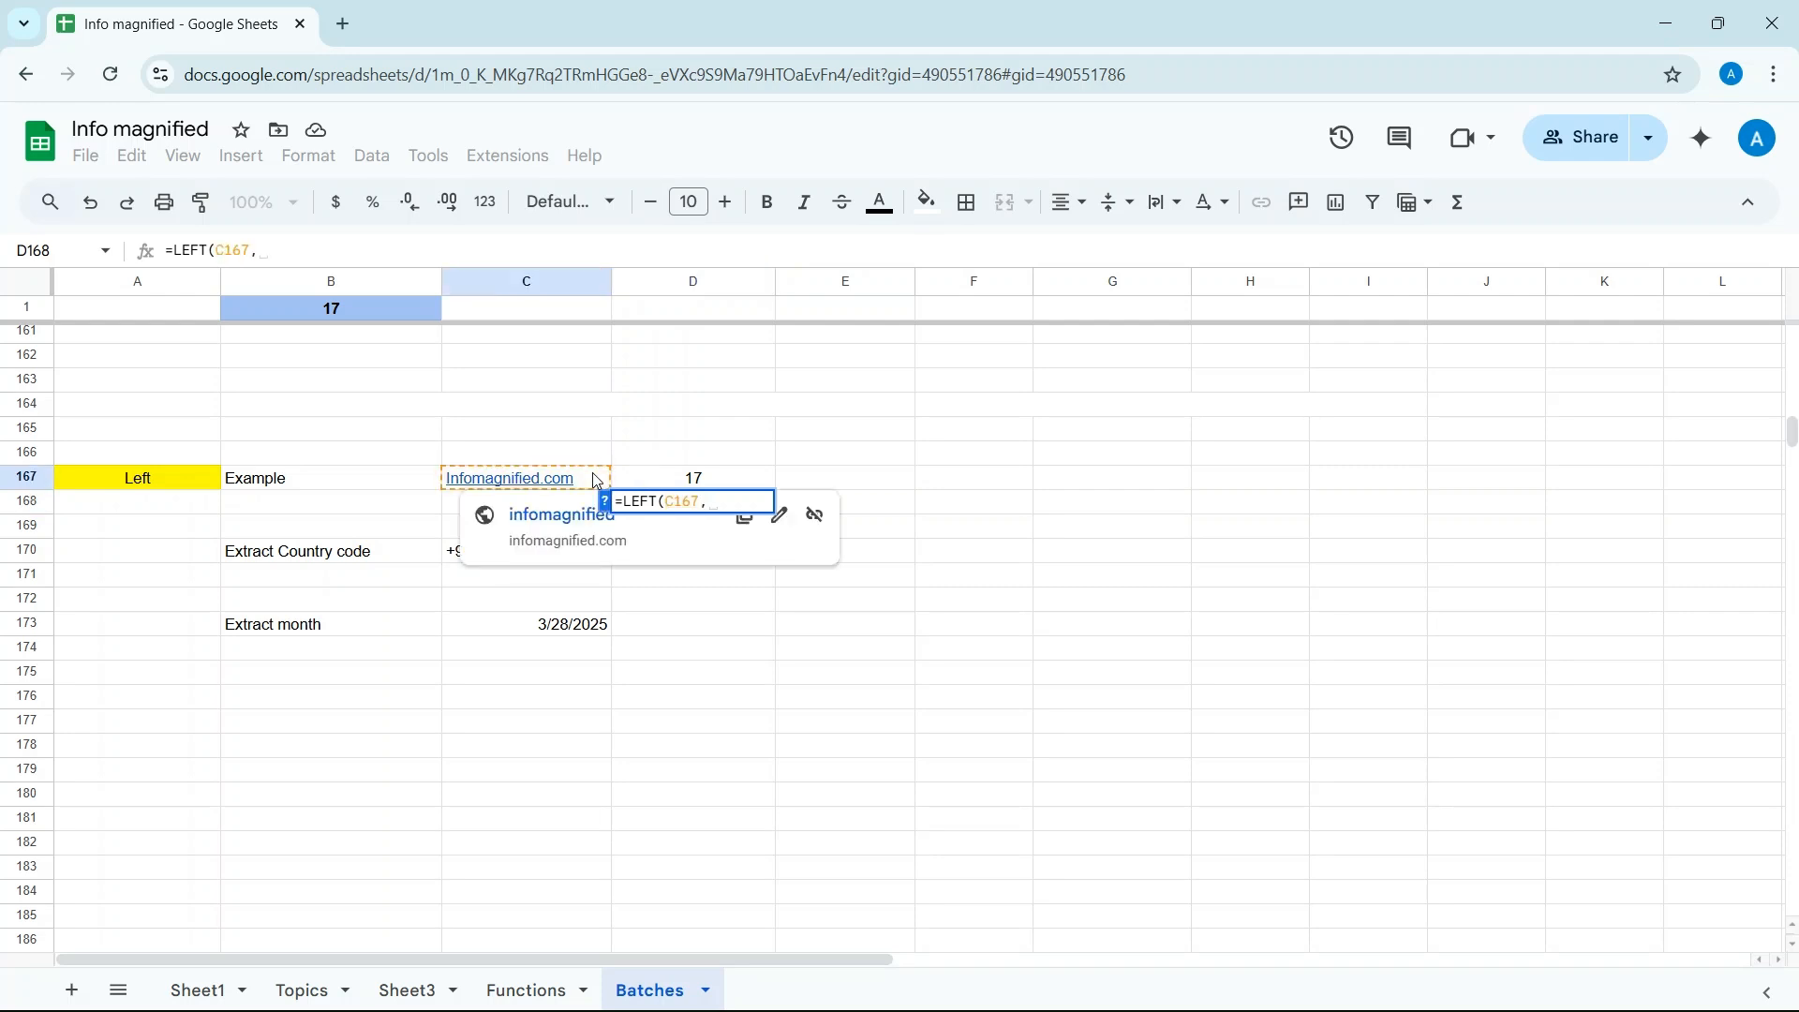
type("13")
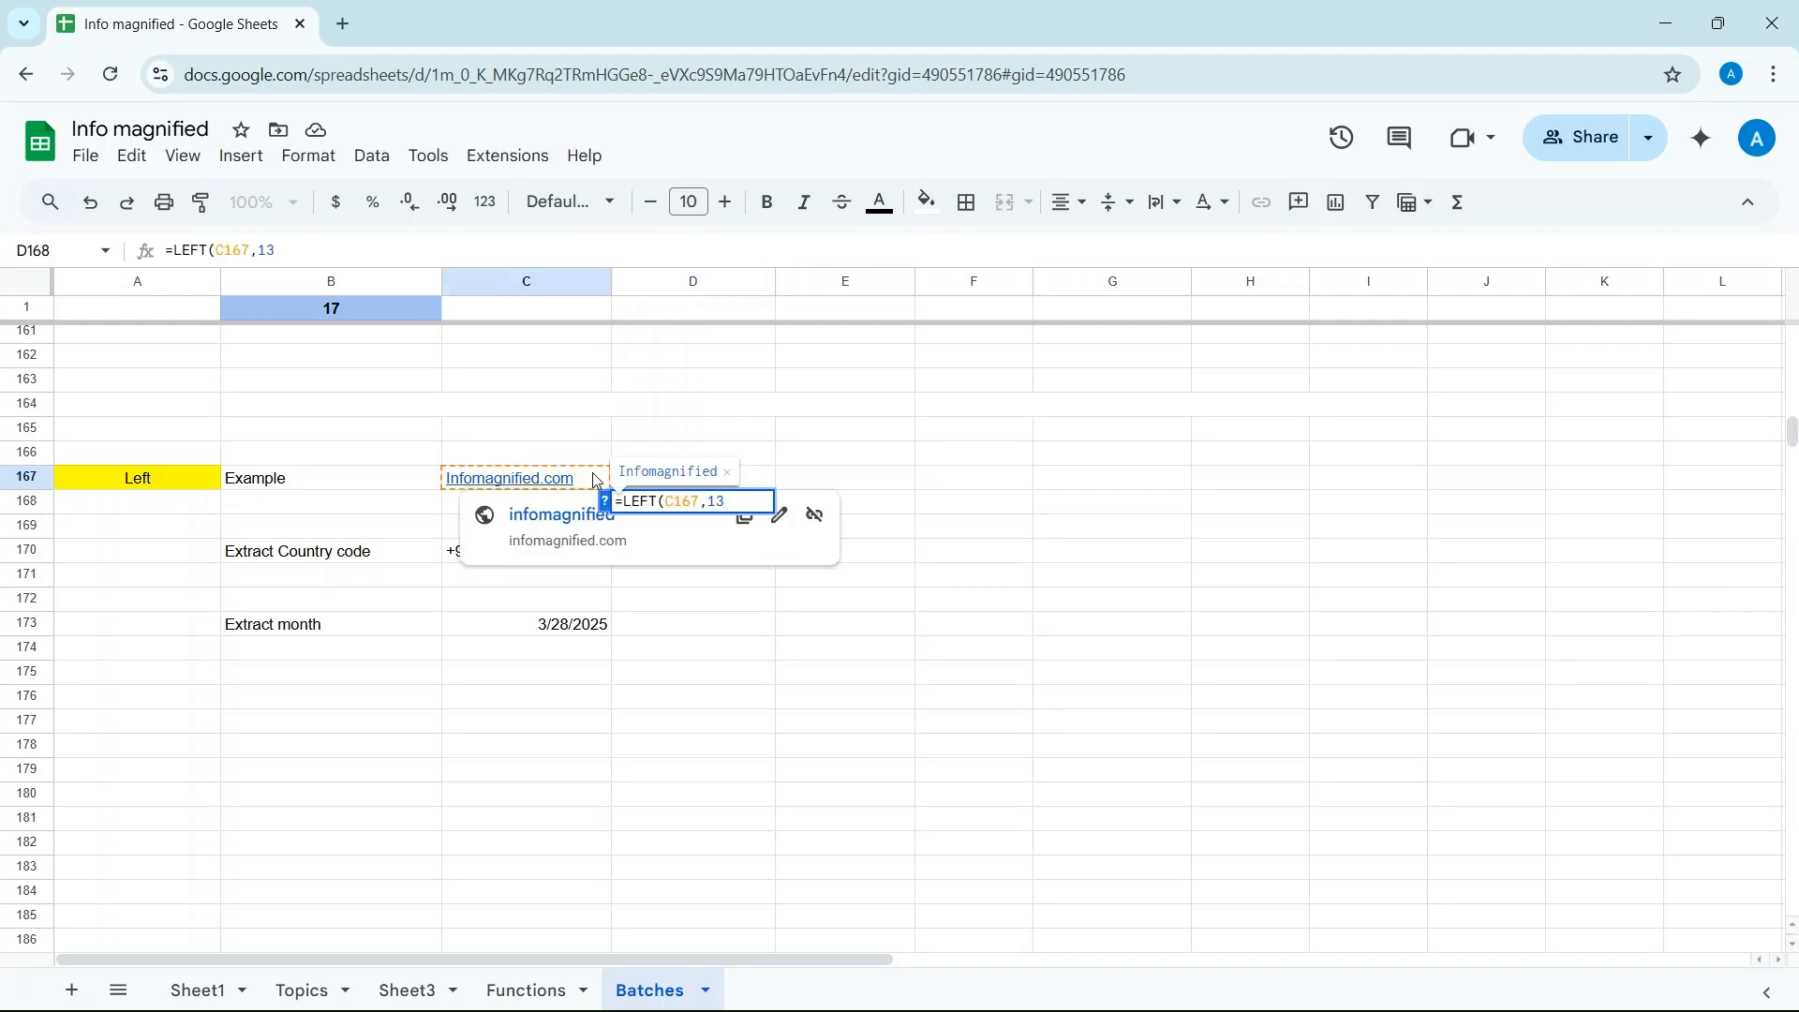
type(")")
key("Return")
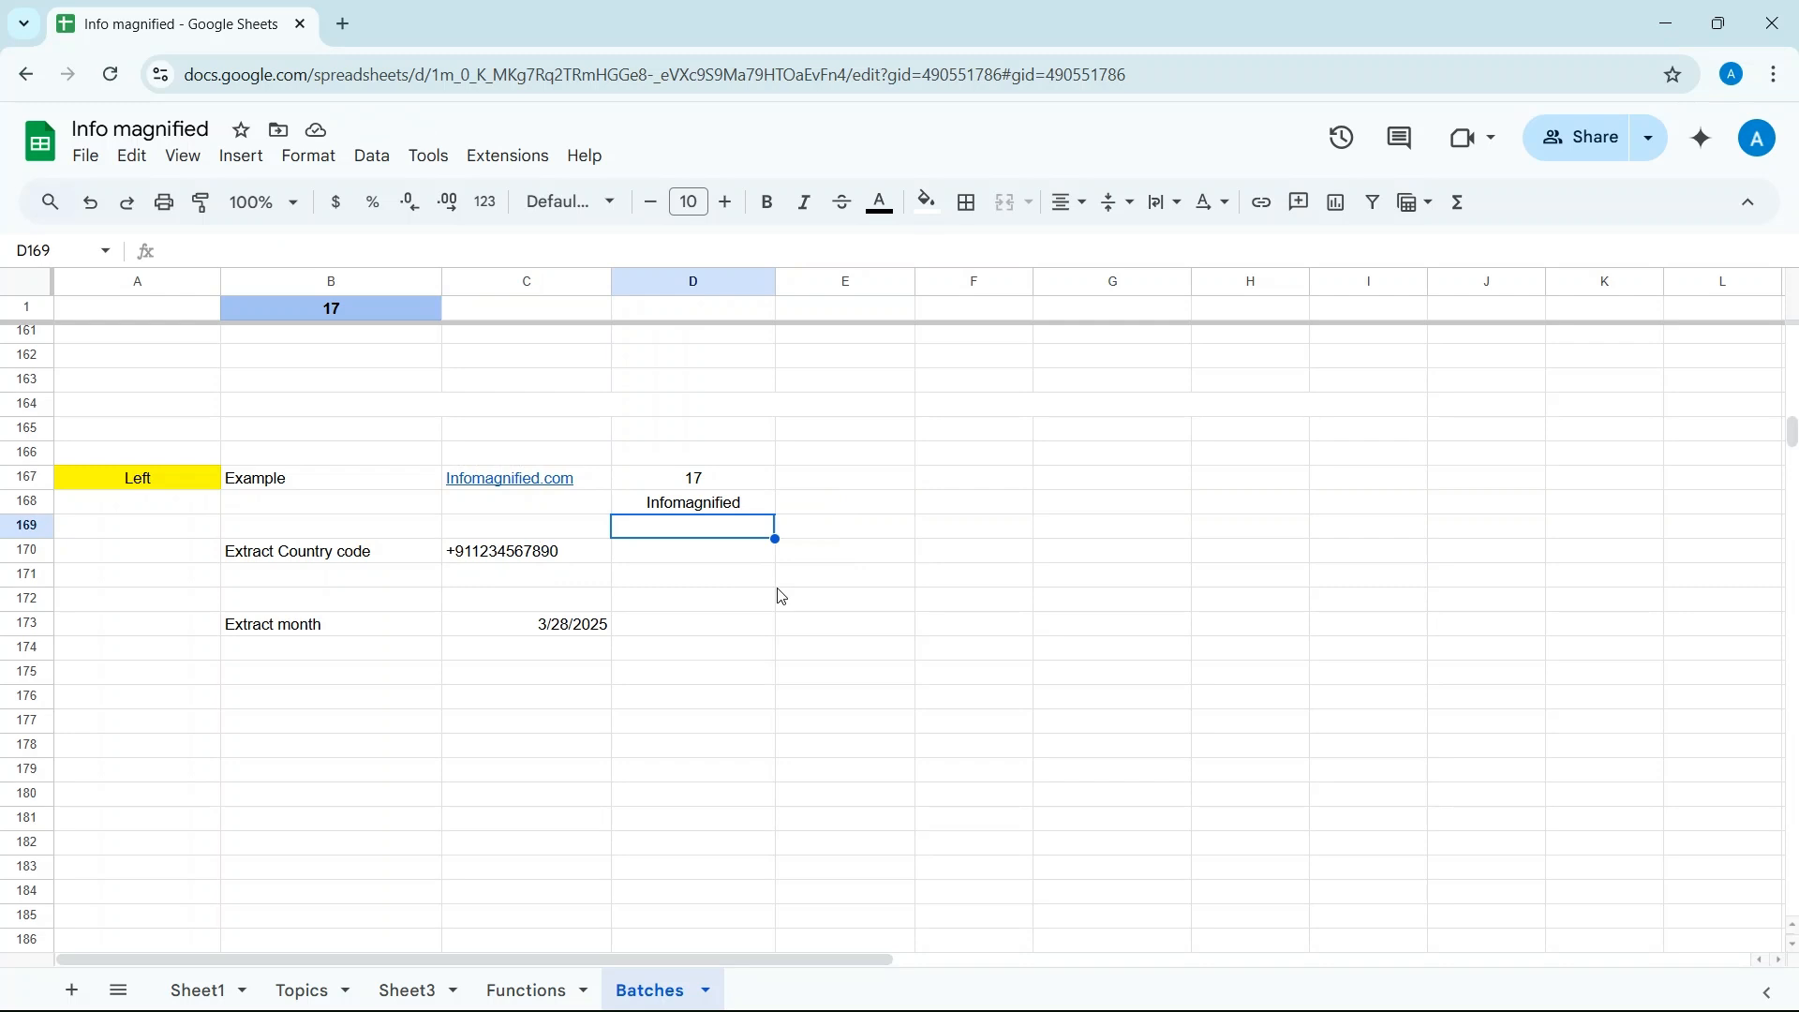
- Enter =LEFT(C170,4) in cell D171 to extract the first four characters of the phone number
key("Down")
key("Down")
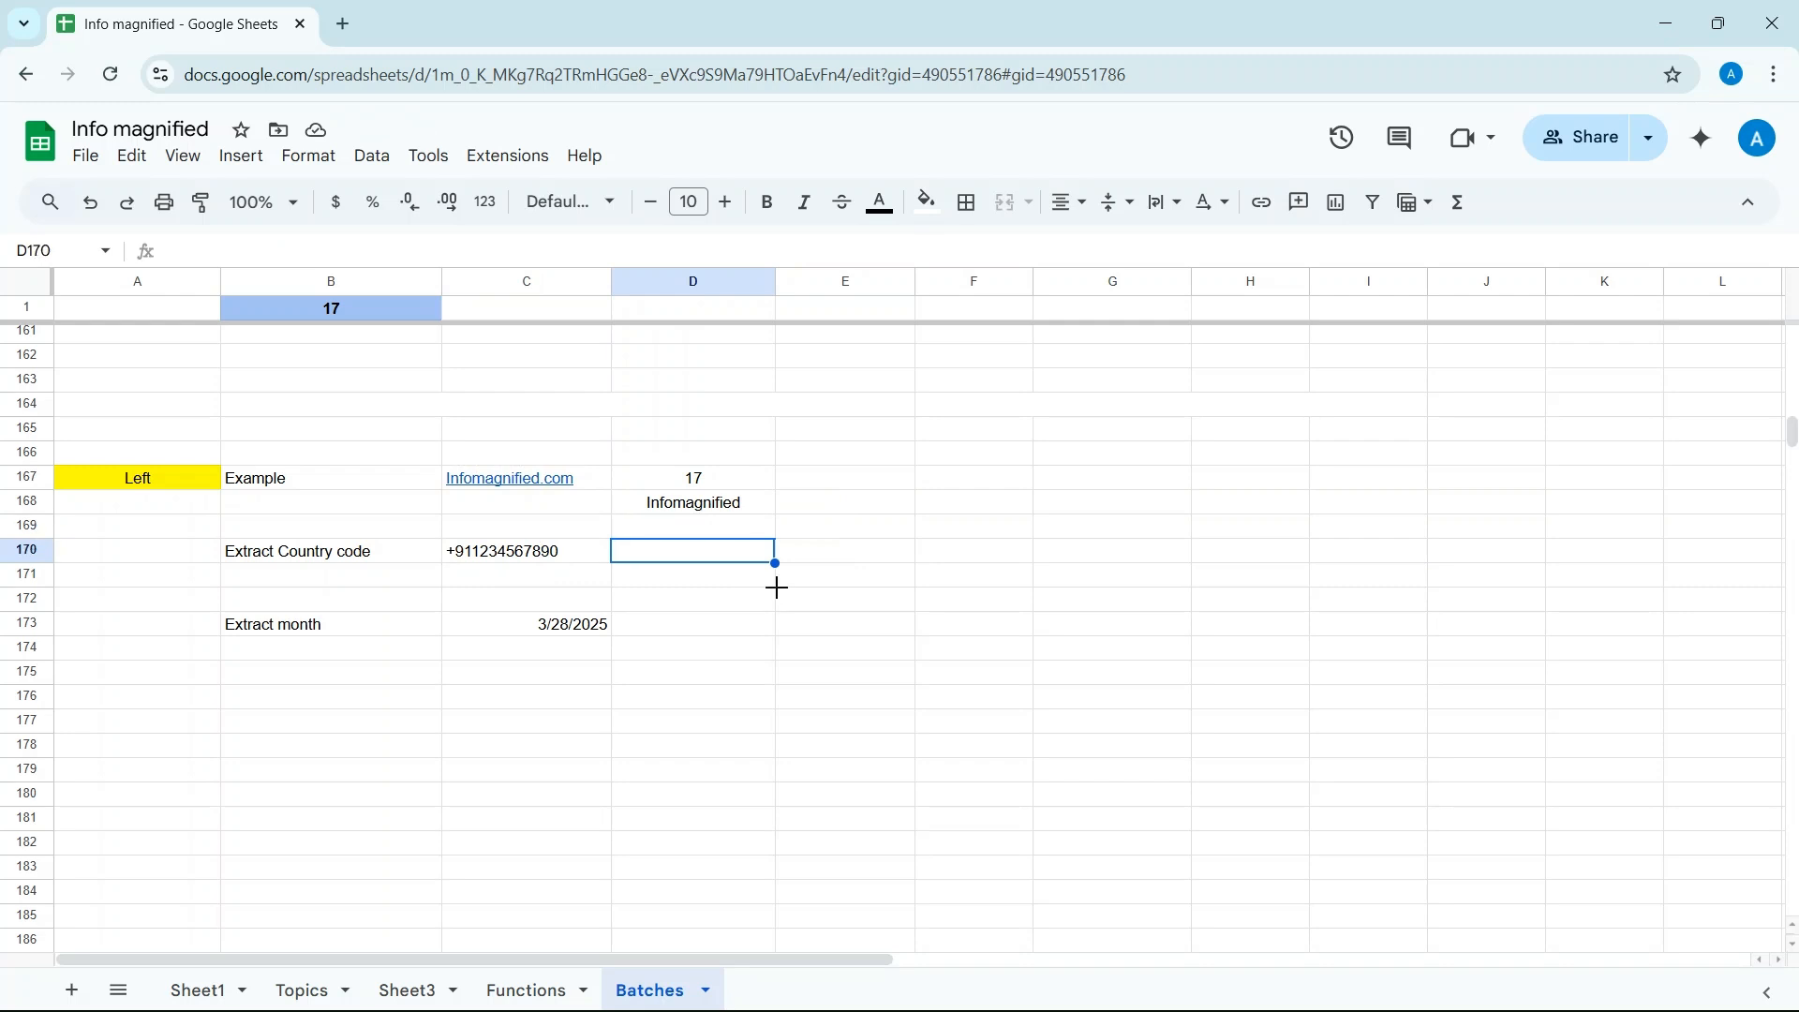
type("=")
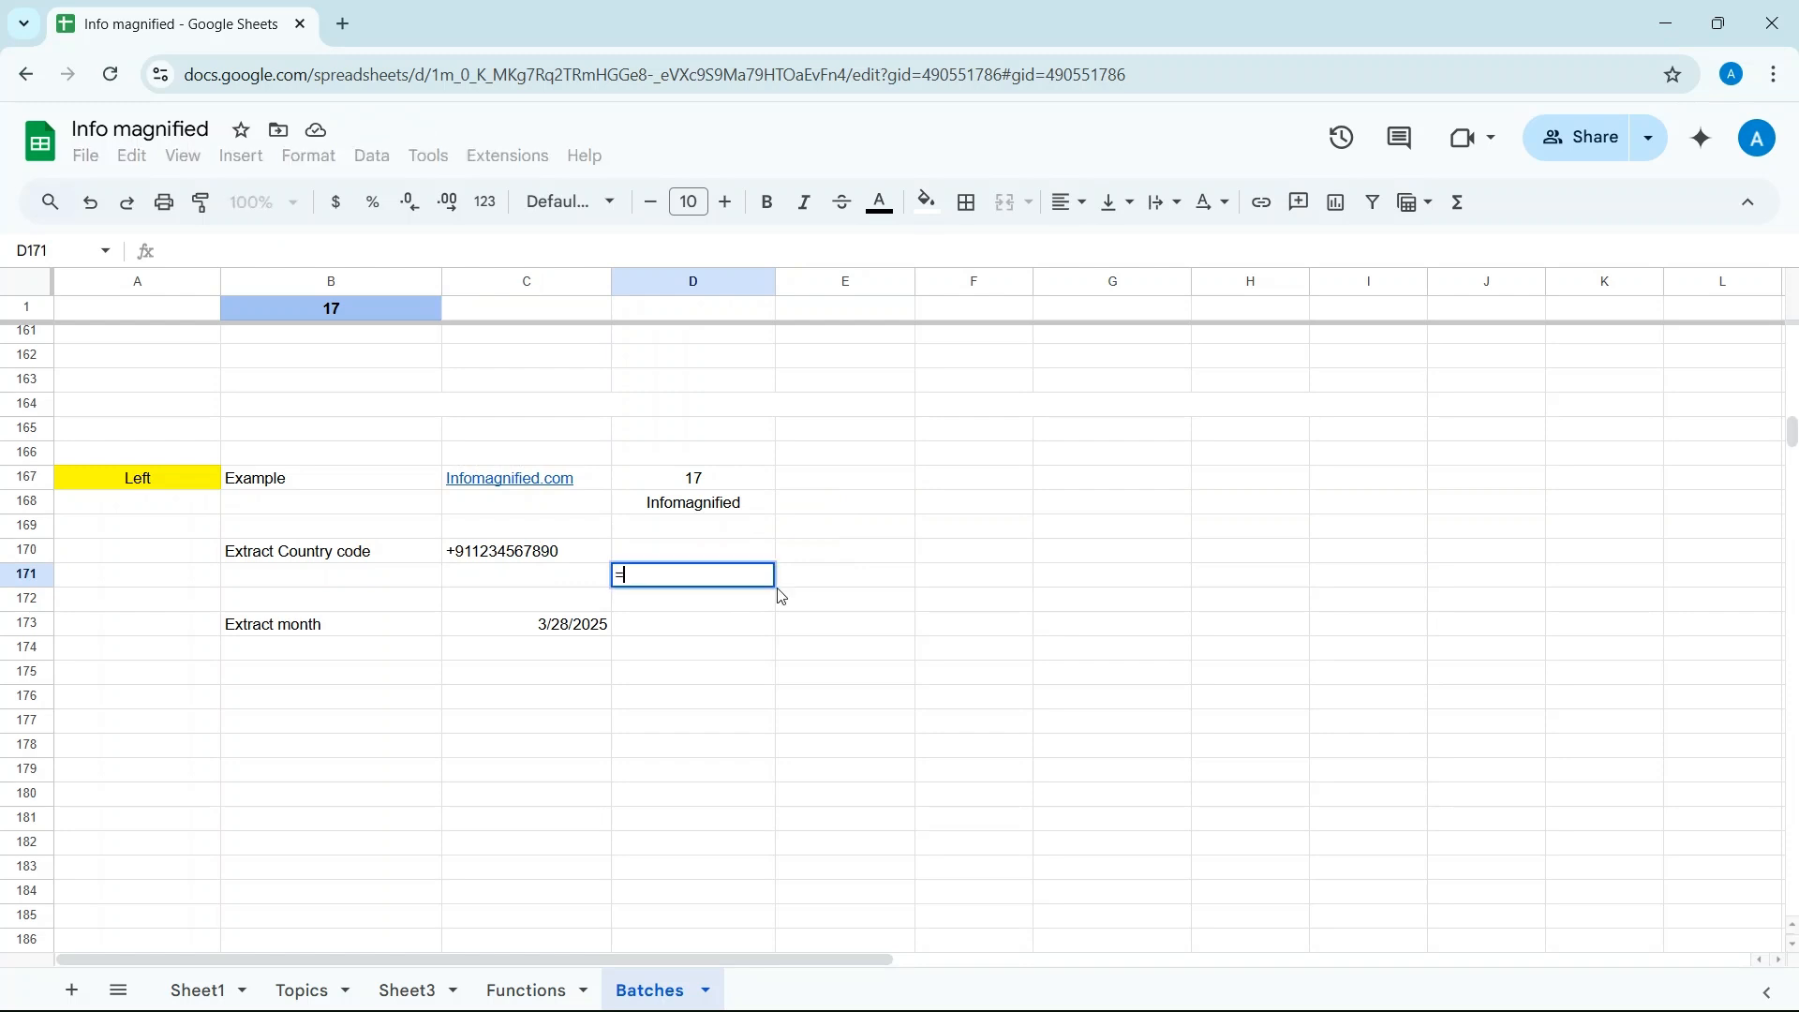
type("l")
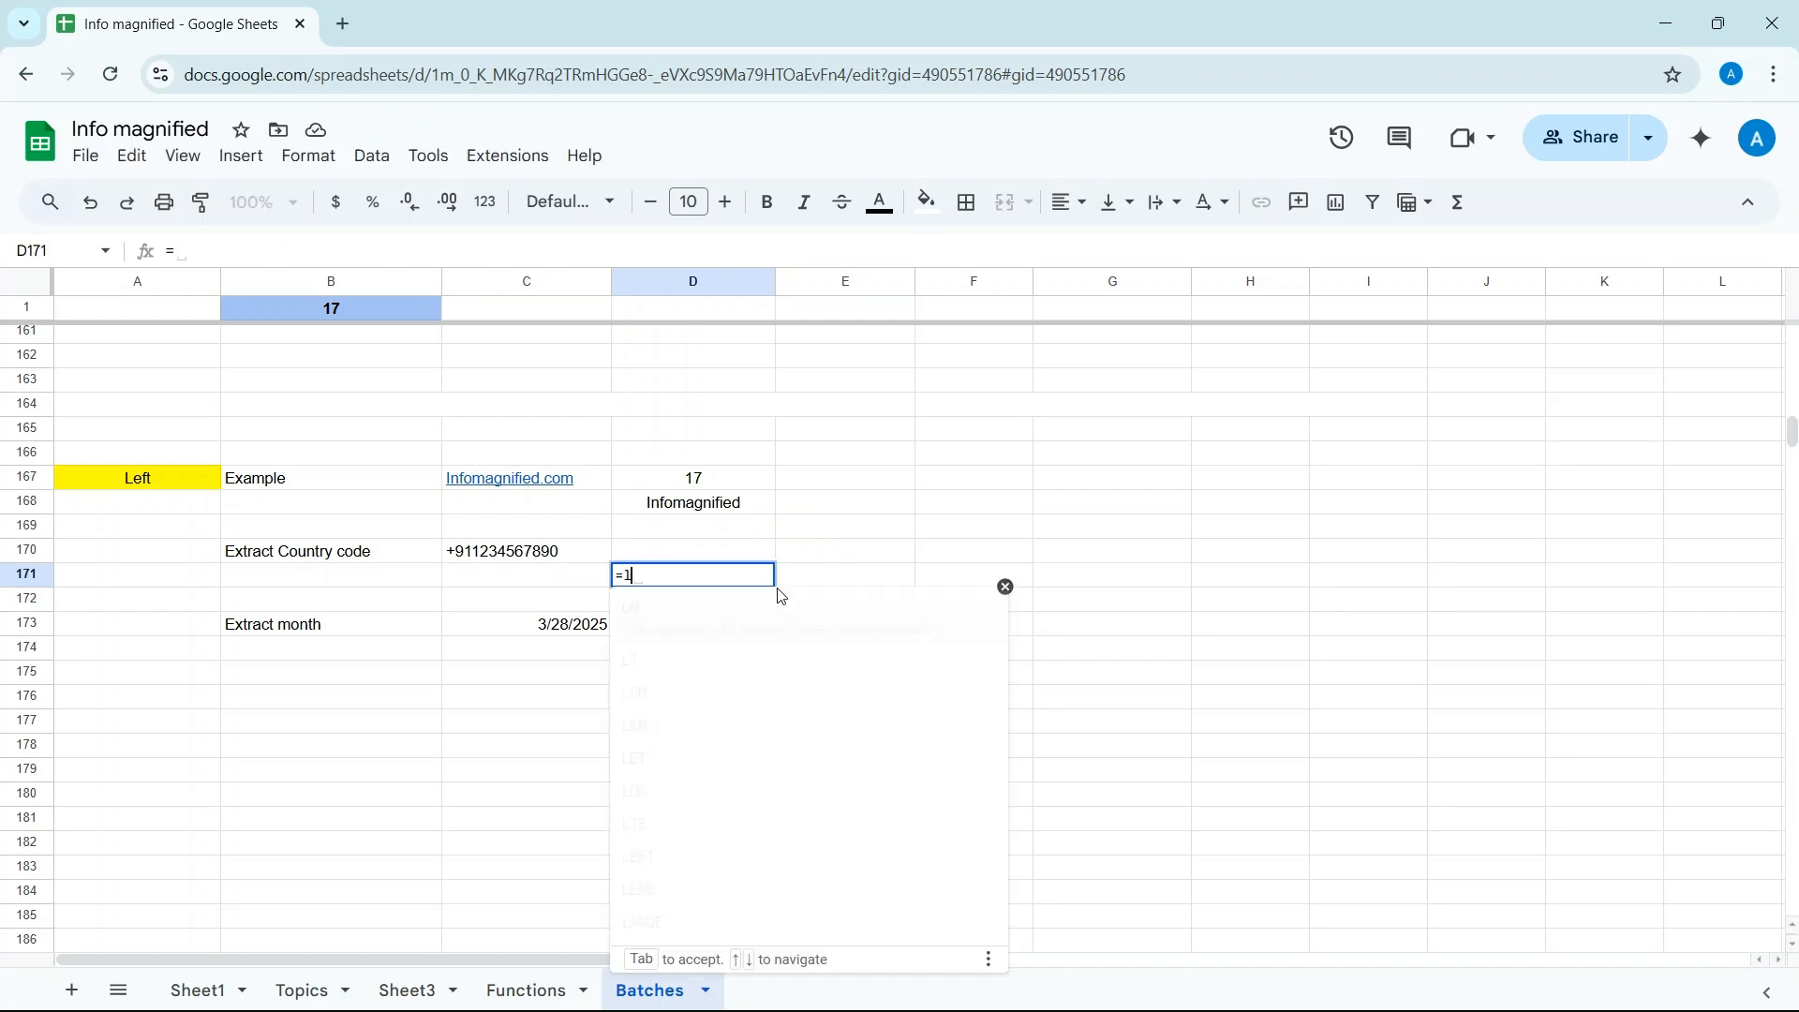
type("eft")
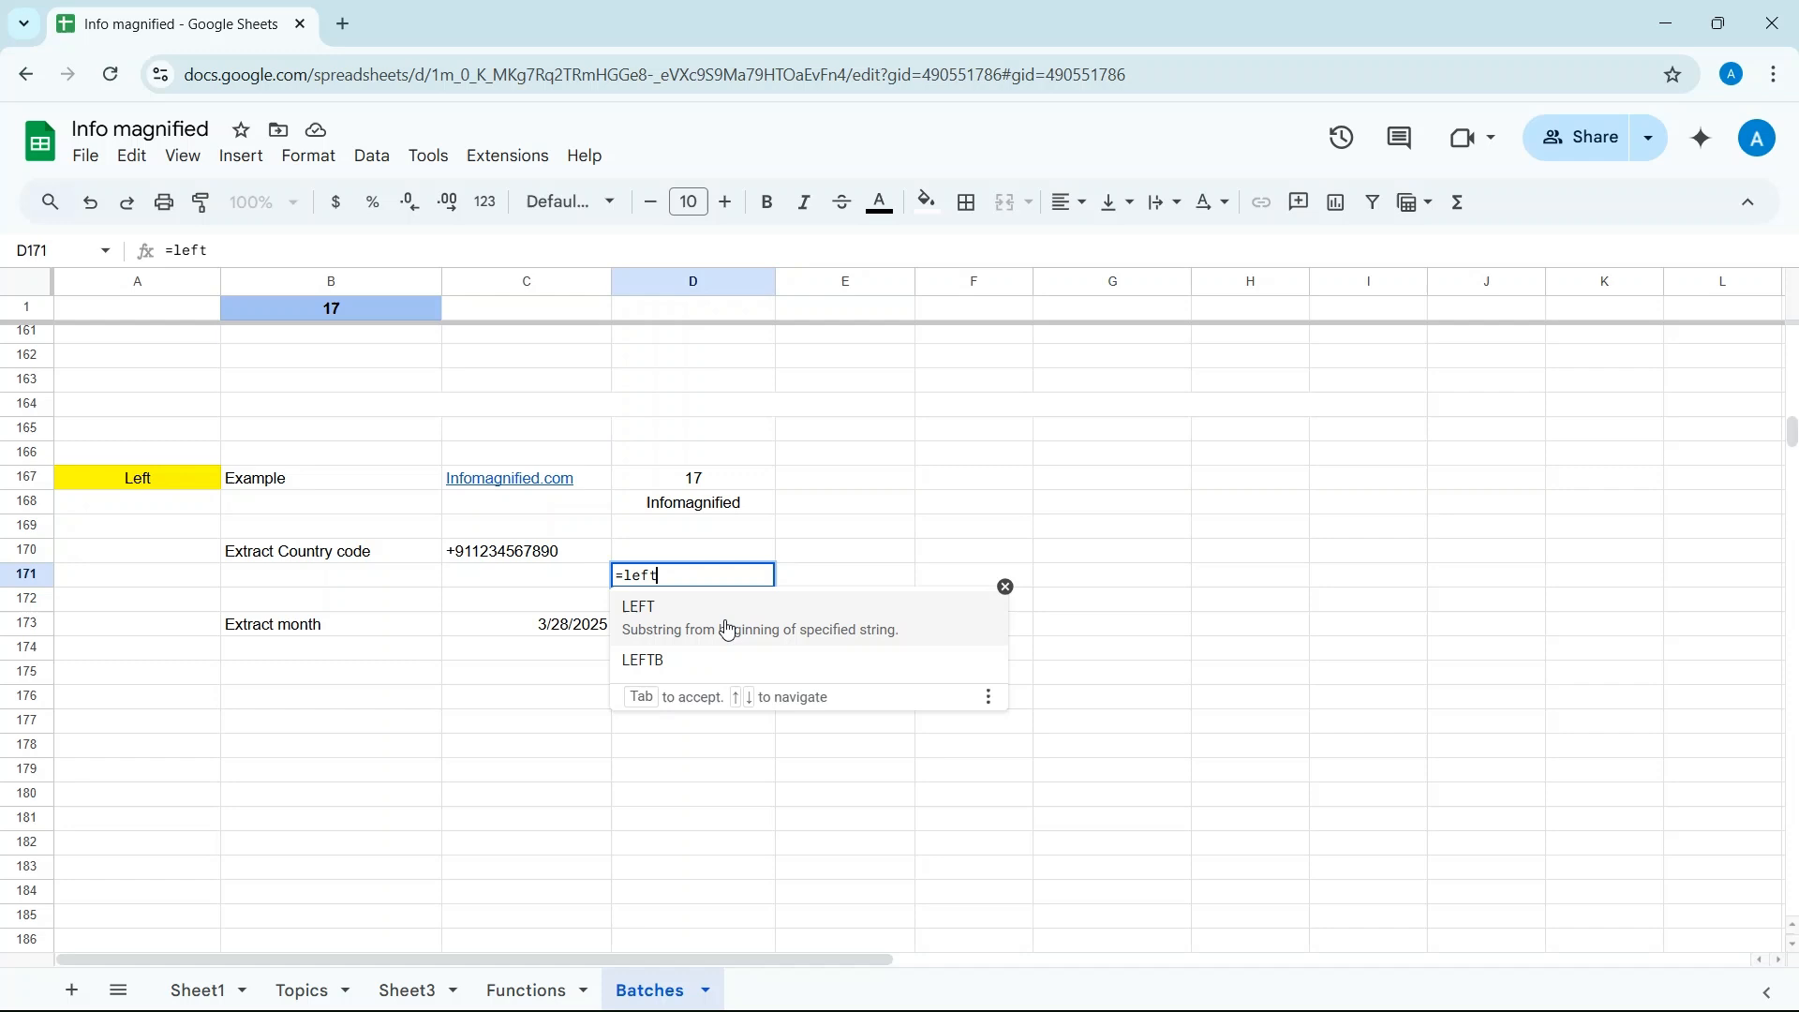
left_click(729, 631)
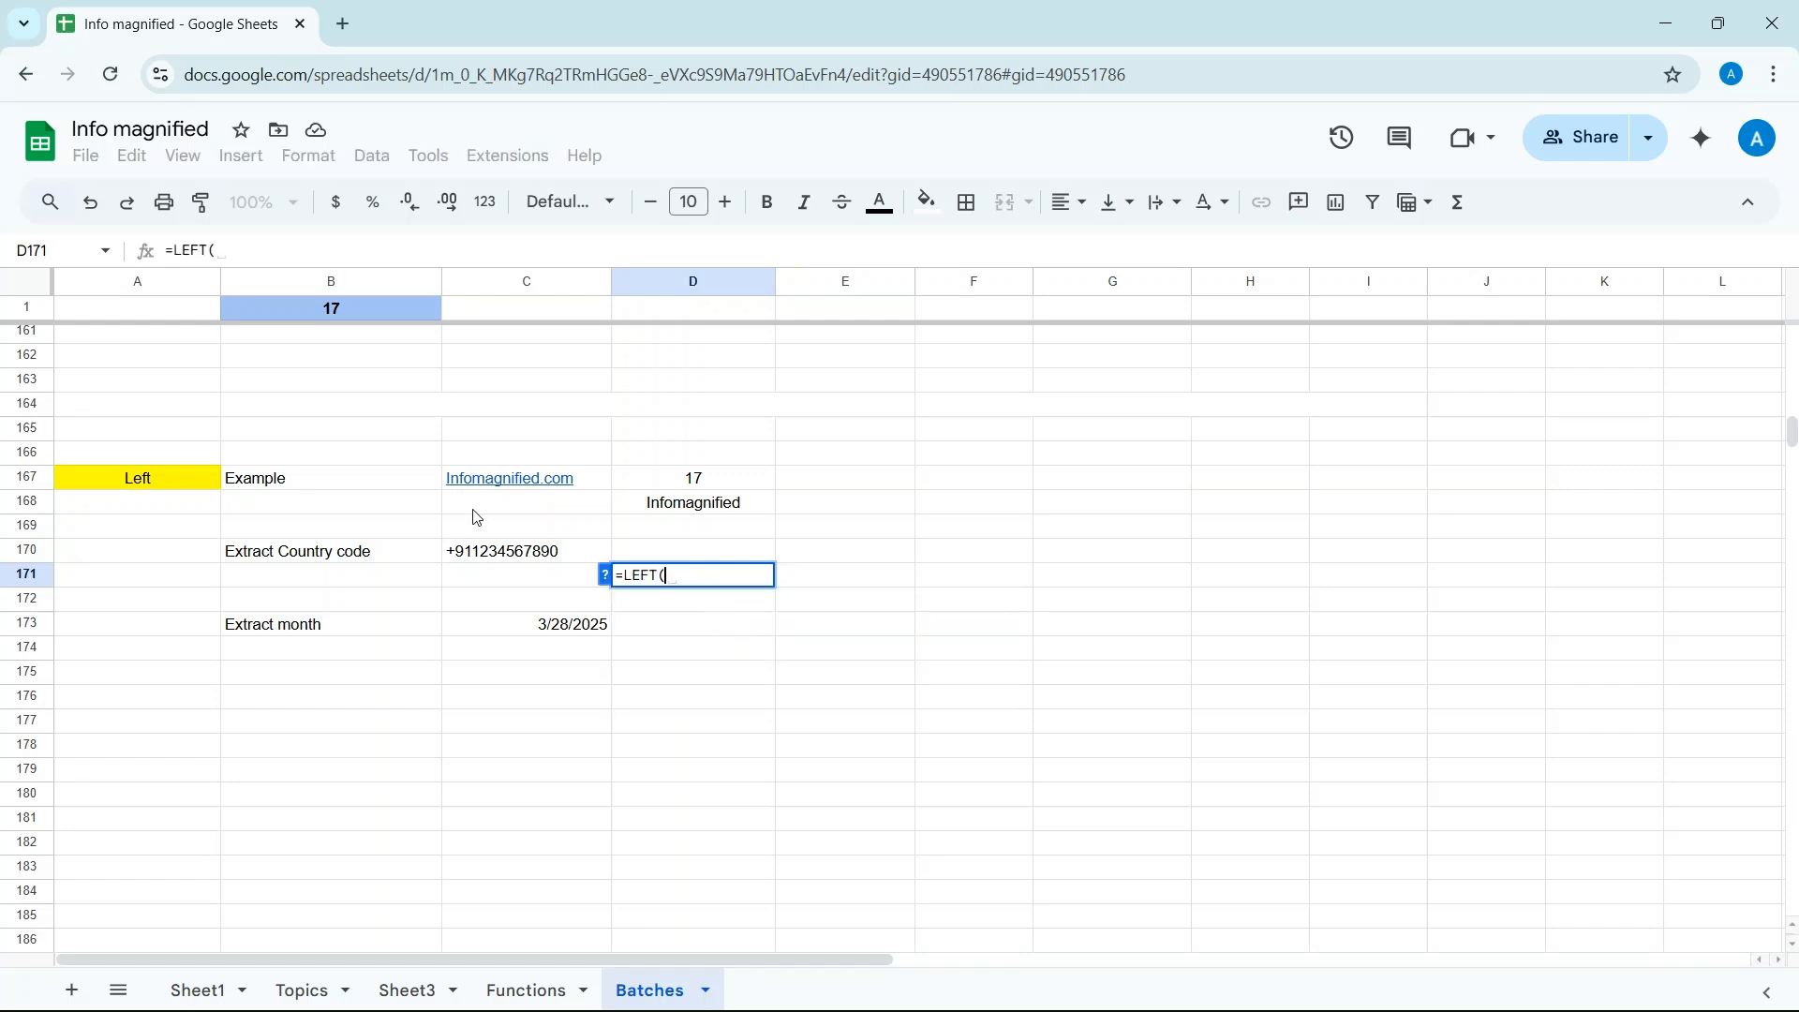
left_click(514, 558)
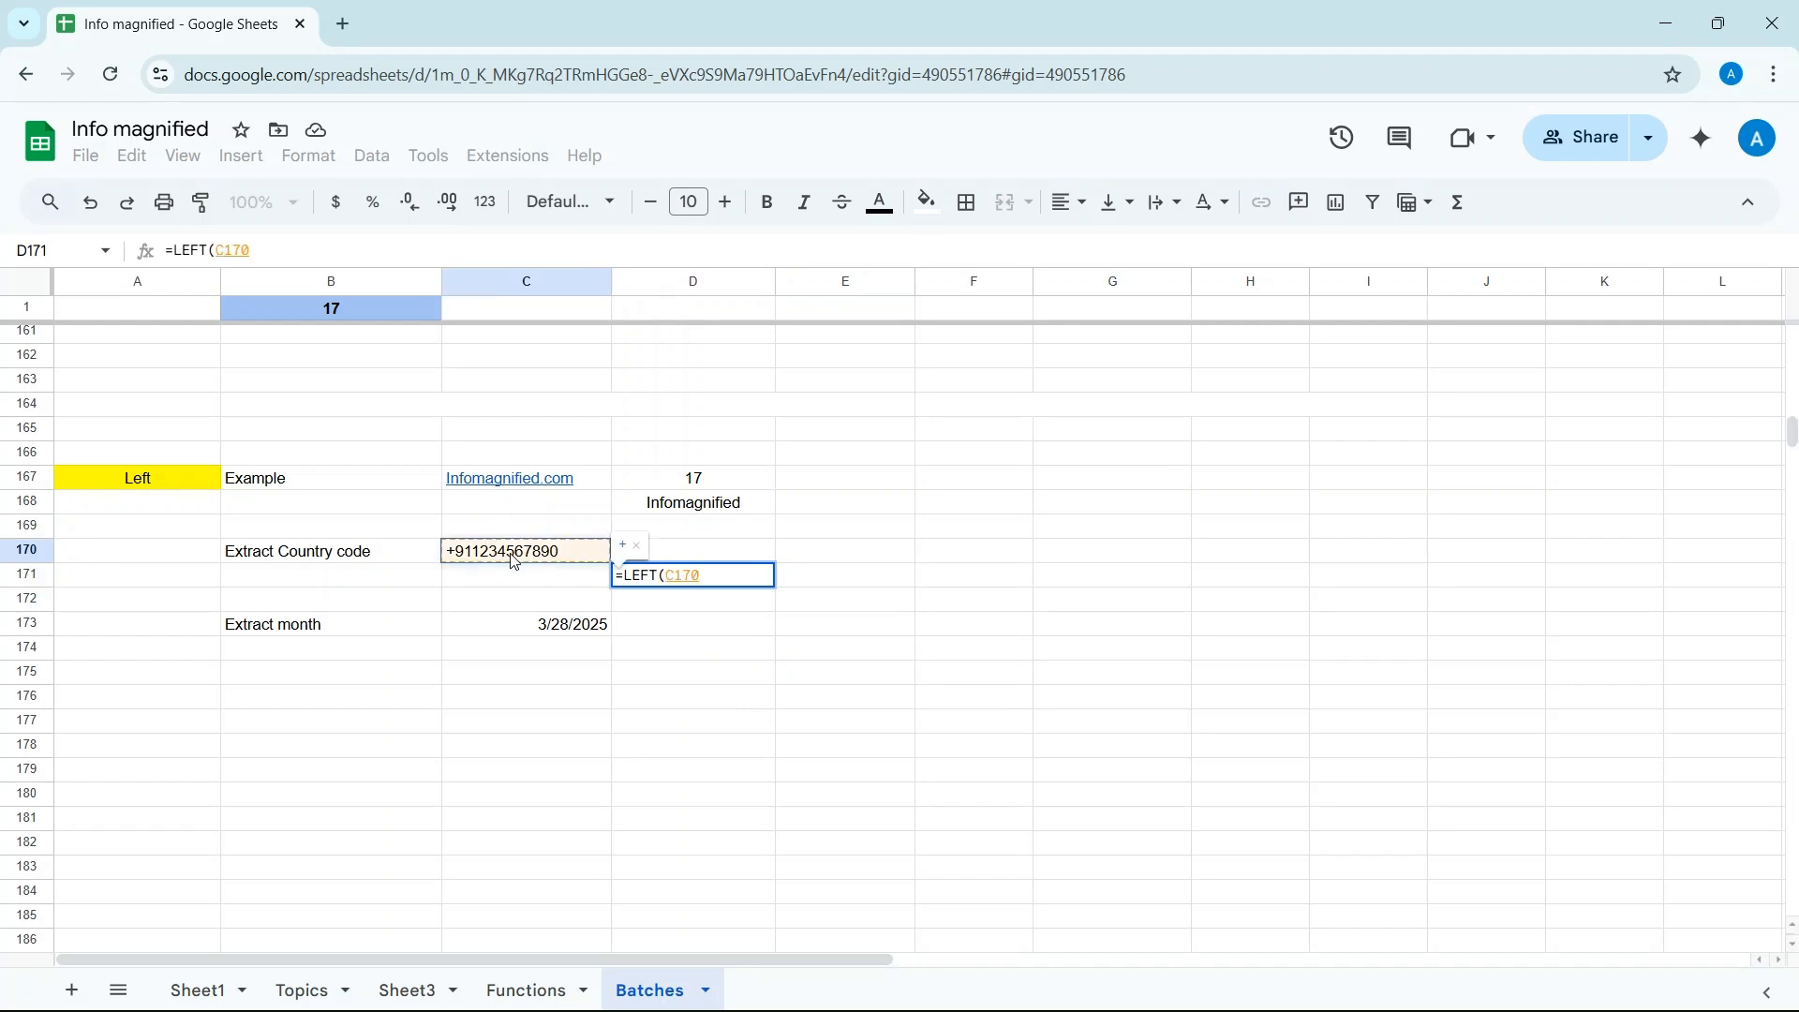
type(",")
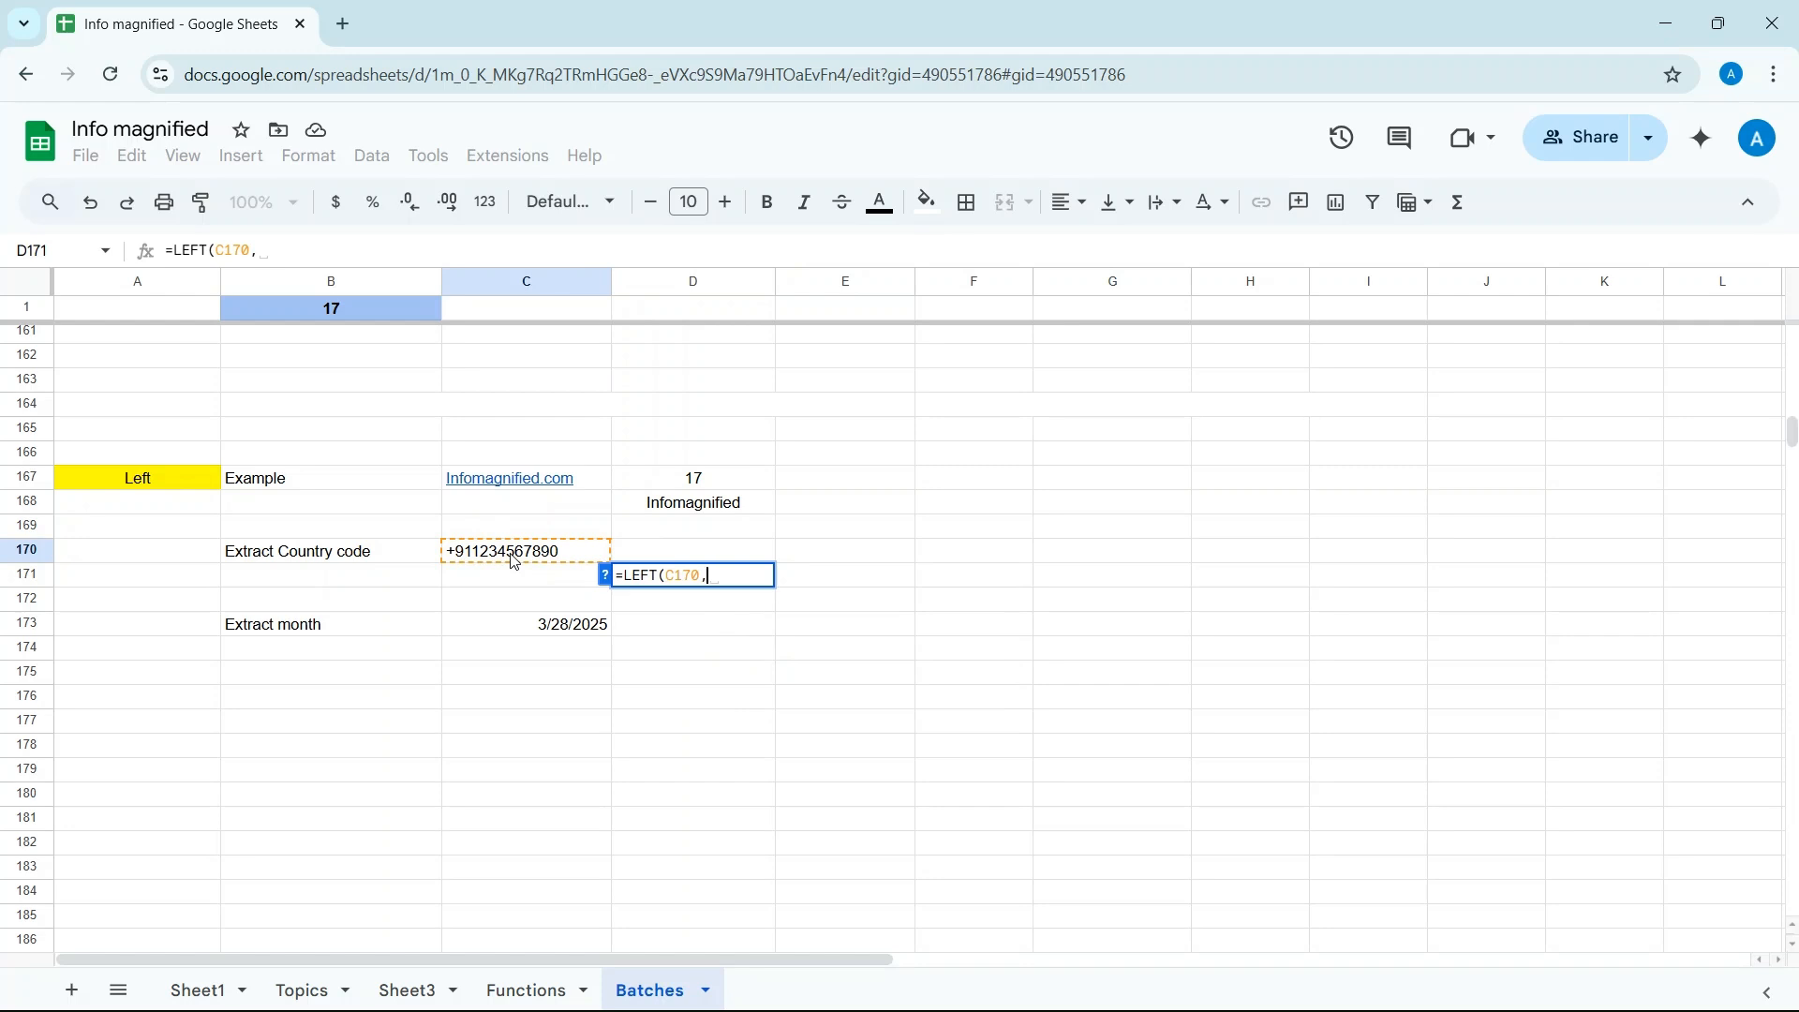
type("3")
key("BackSpace")
type("4)")
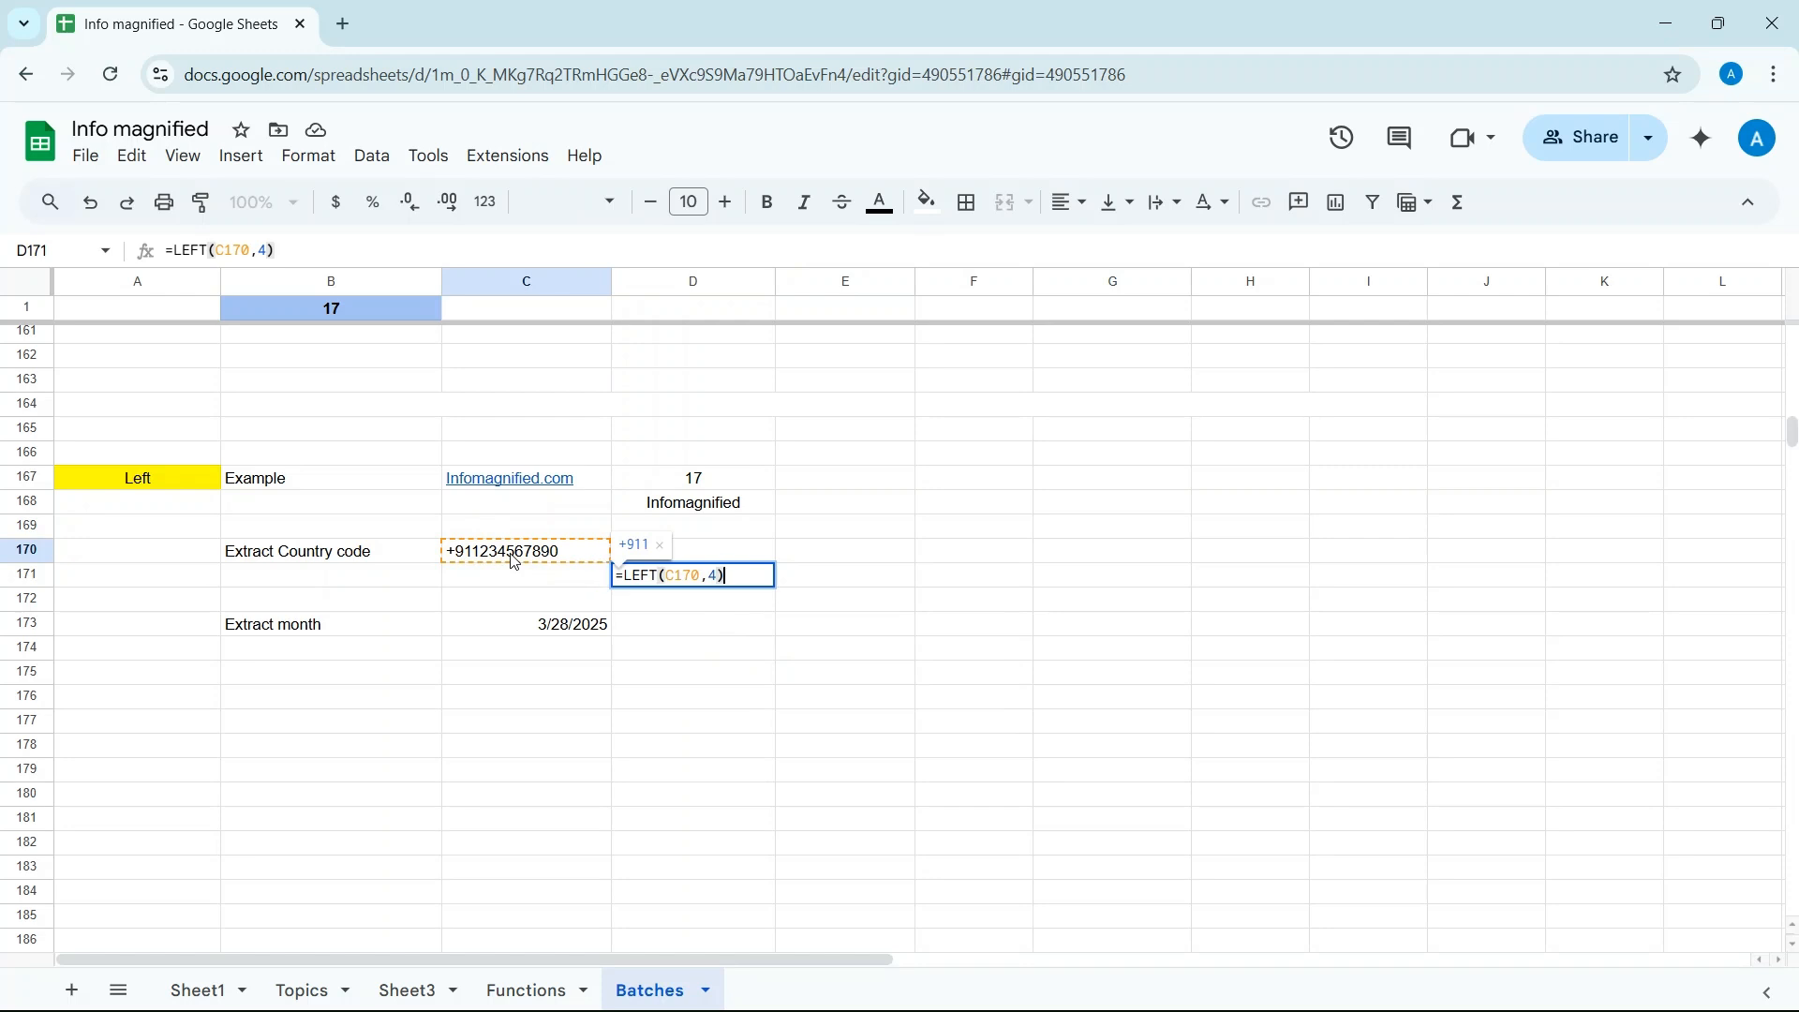
key("Return")
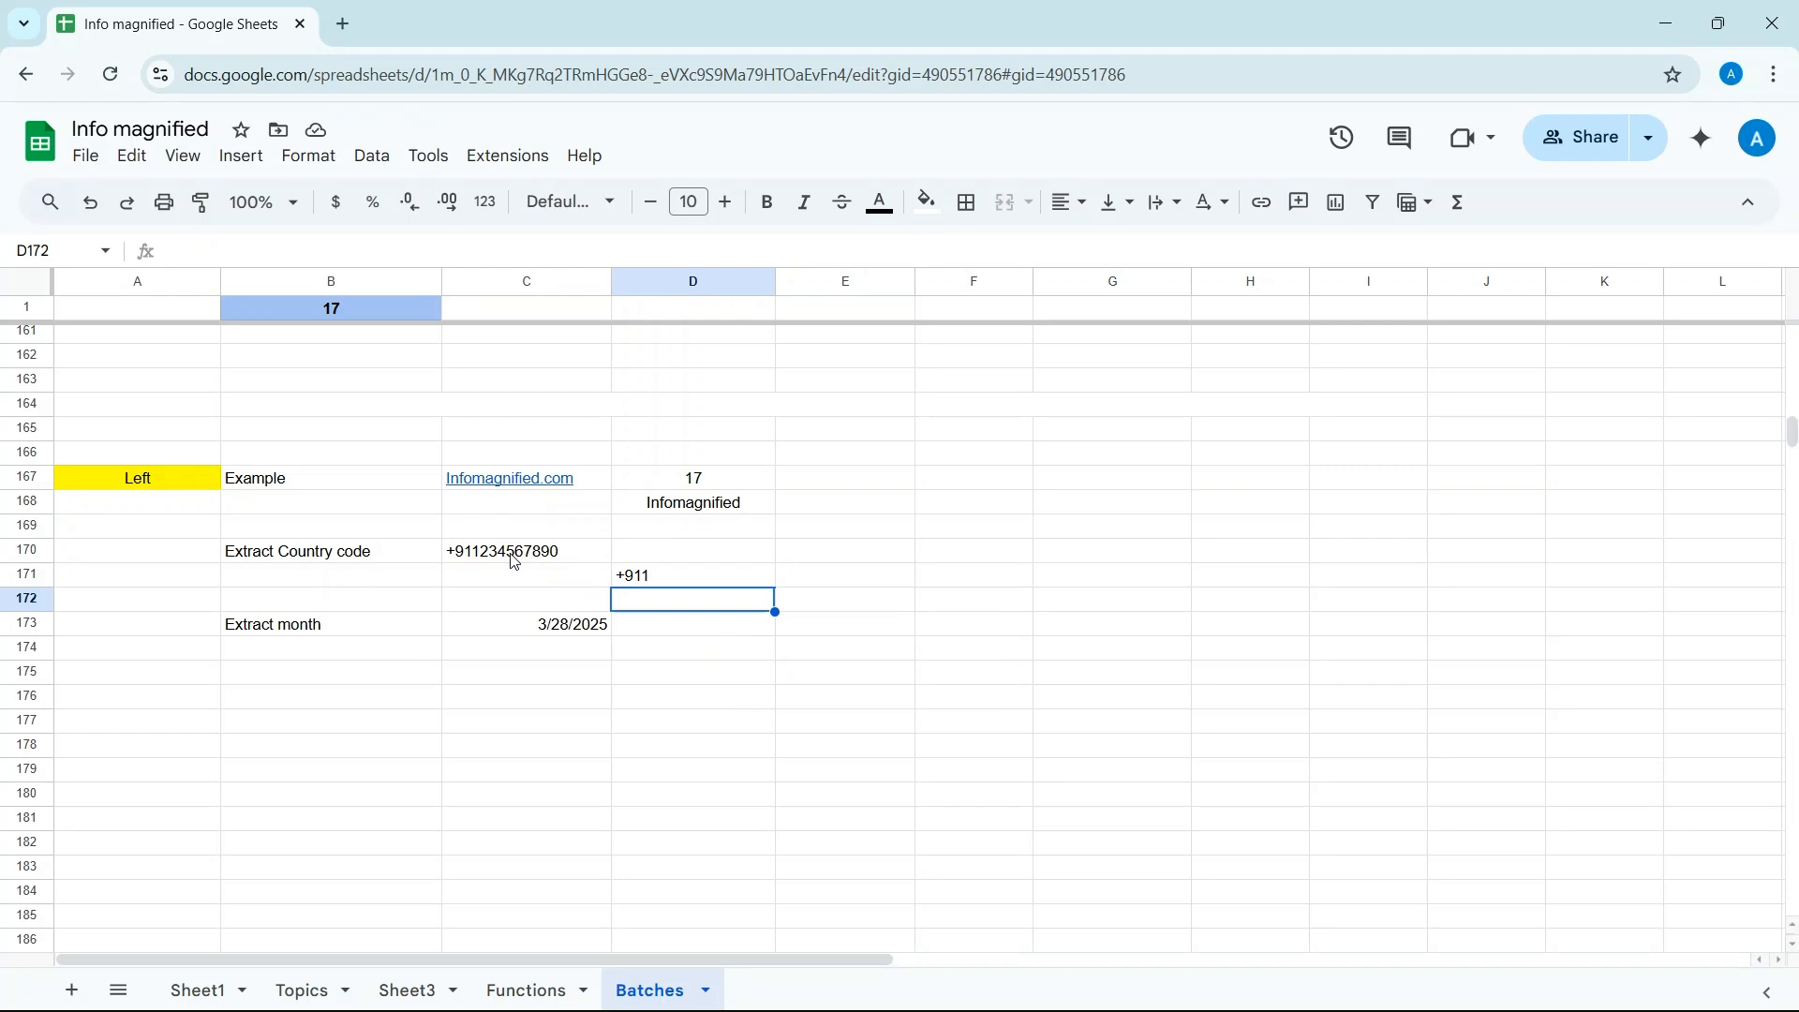
- Enter =LEFT(C173,1) in cell D173 to extract the month digit from the date
key("Down")
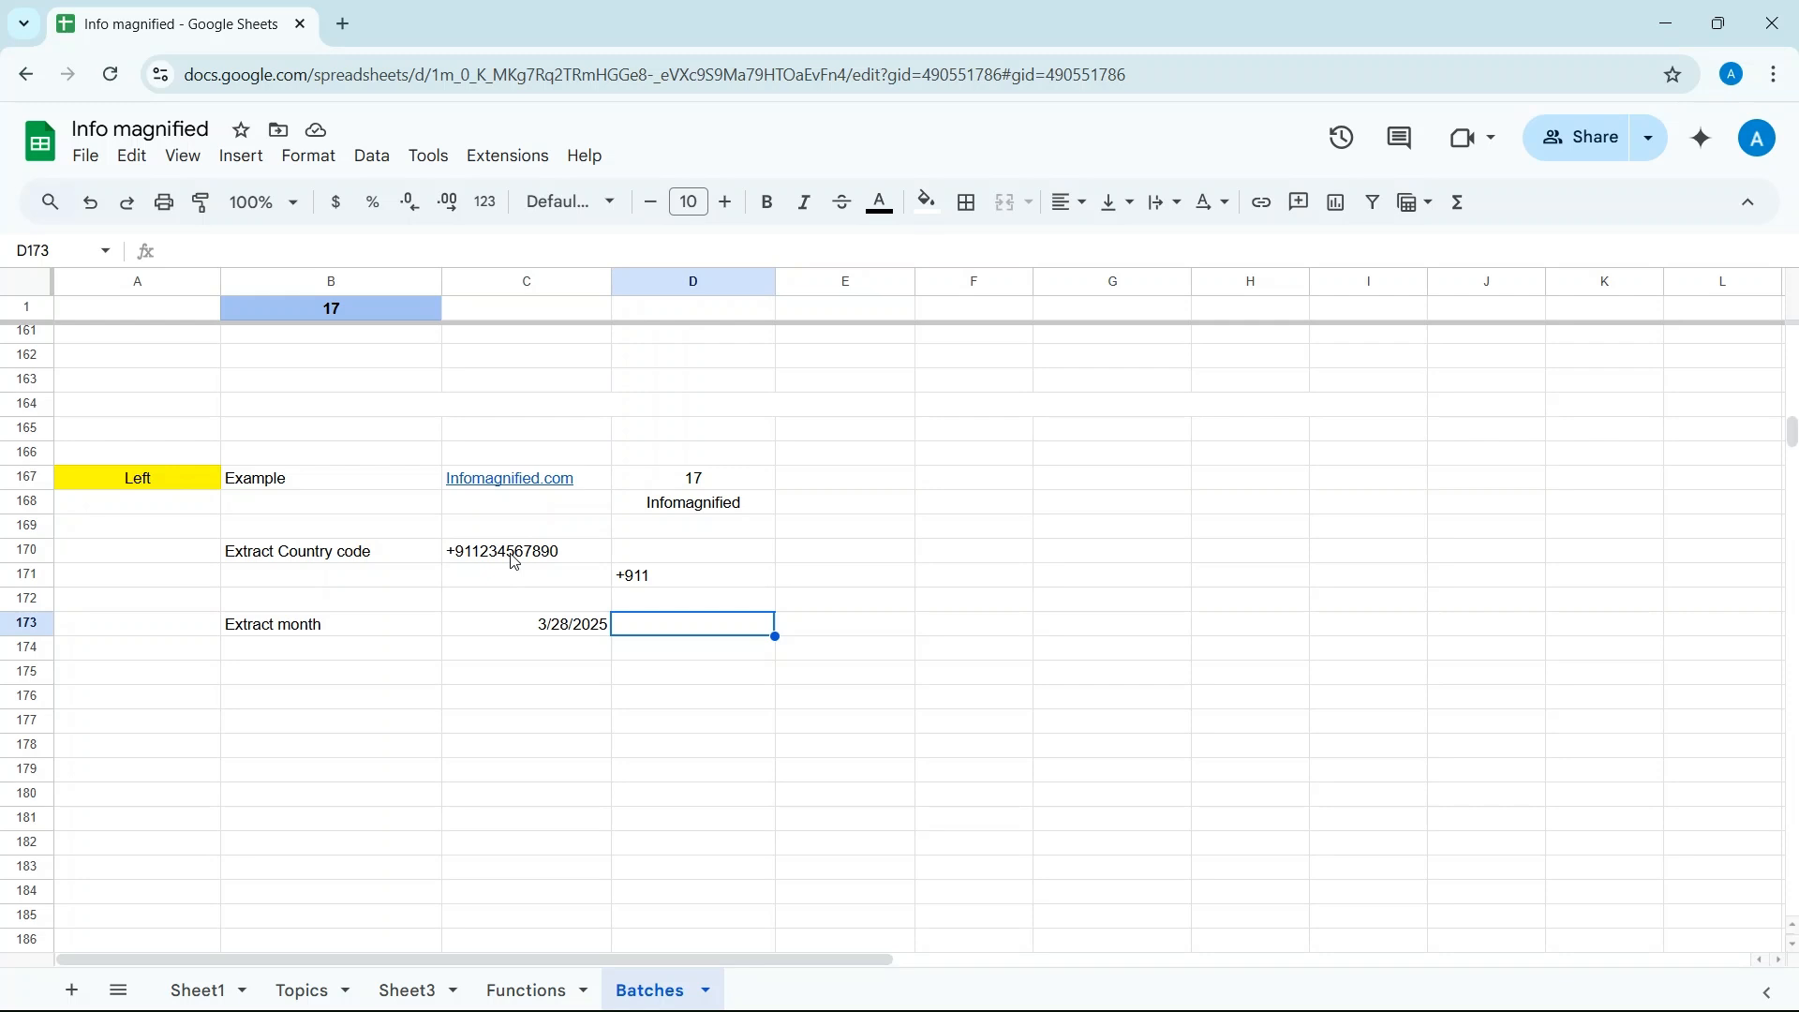
type("=")
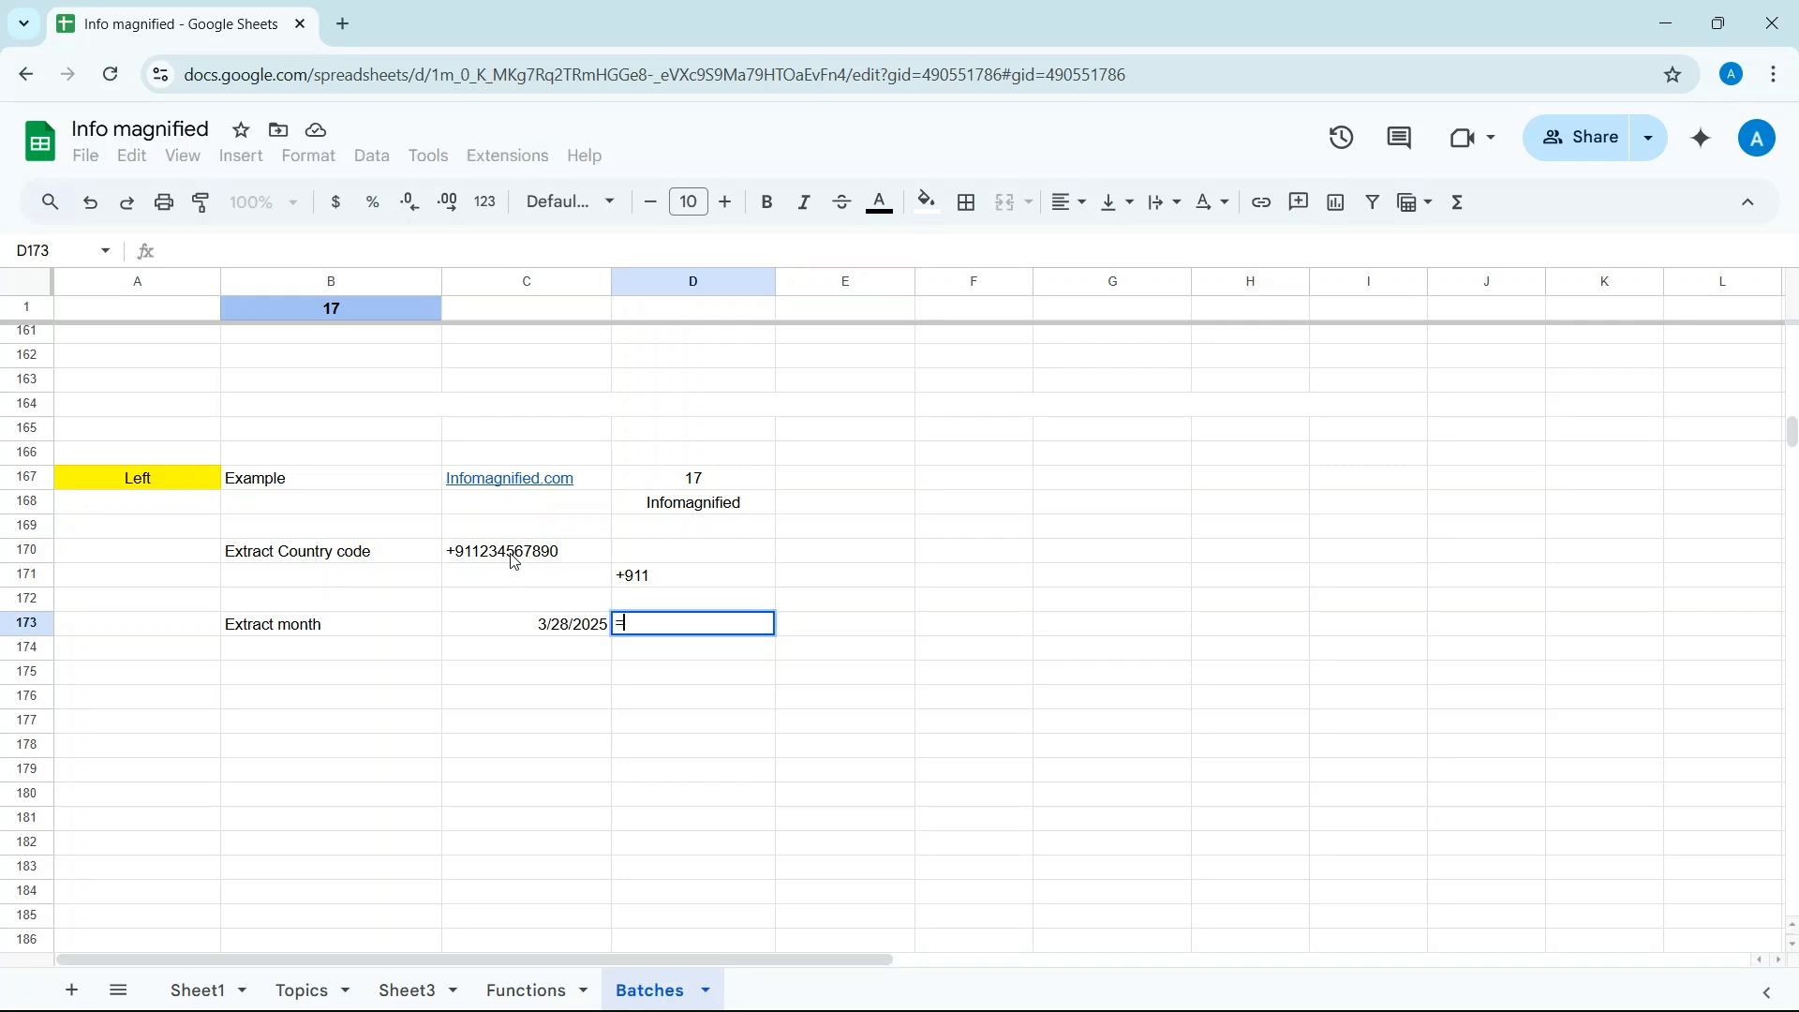
type("left")
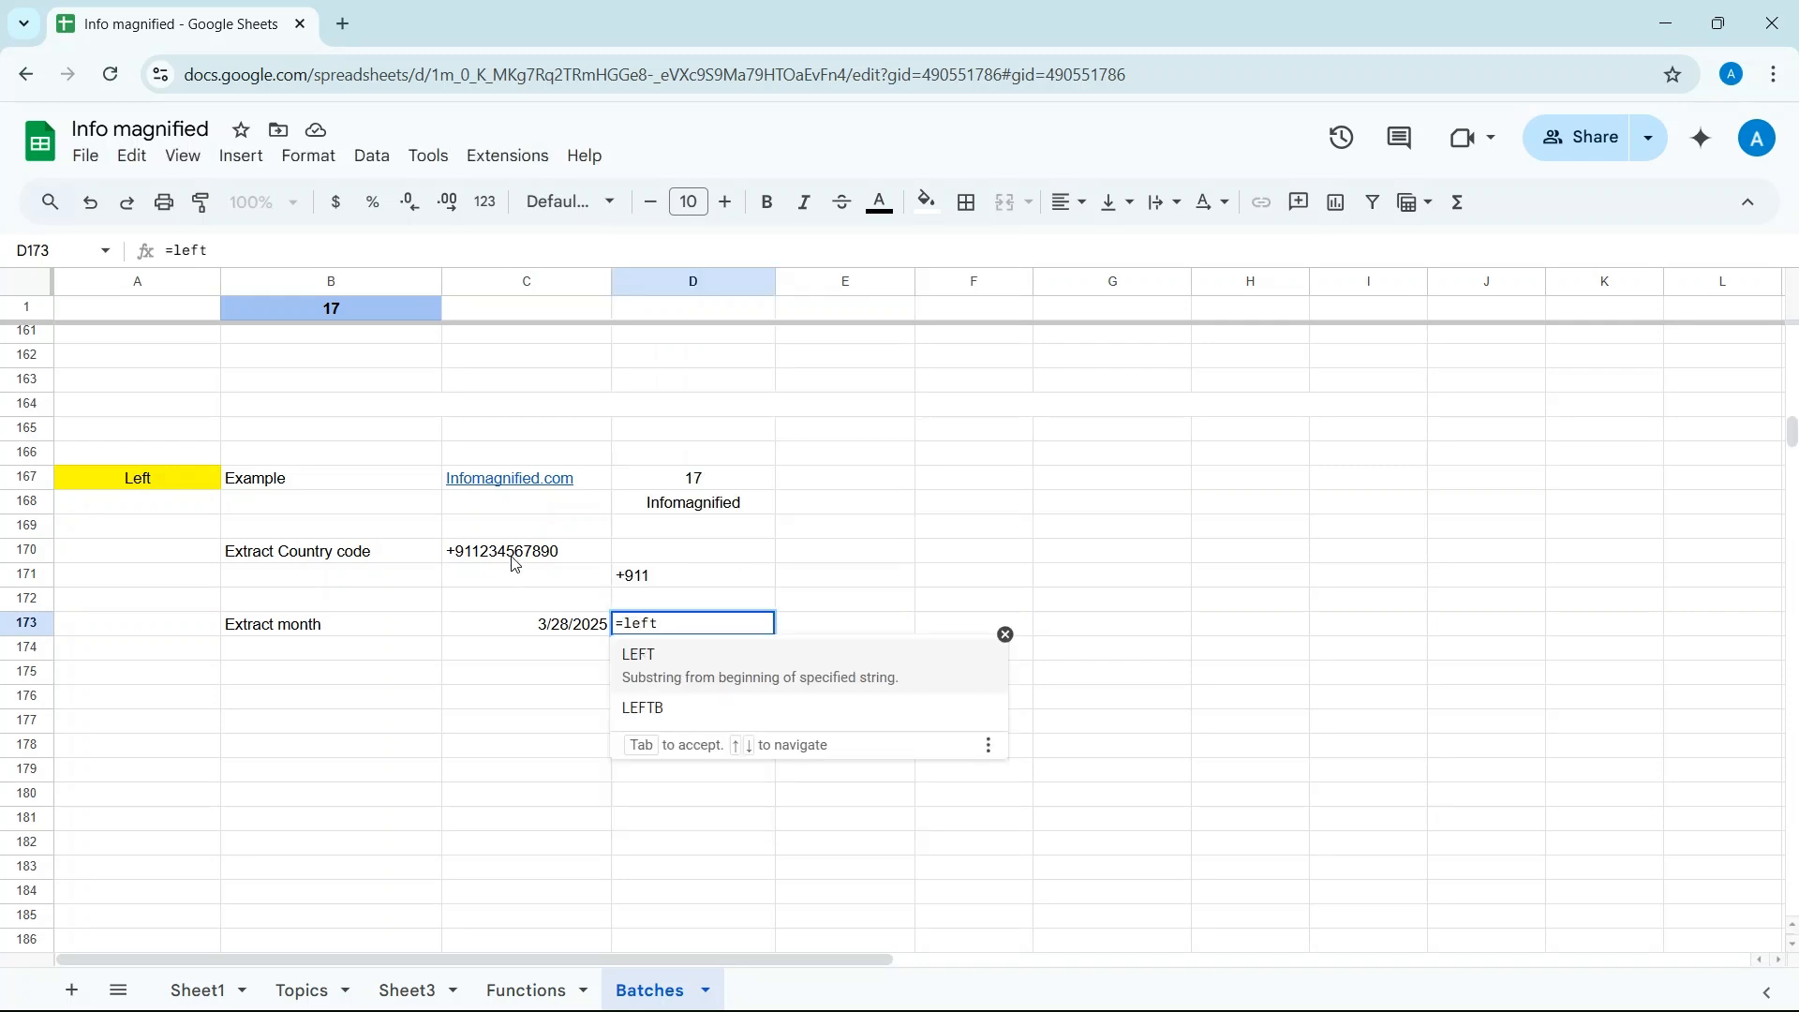
key("Tab")
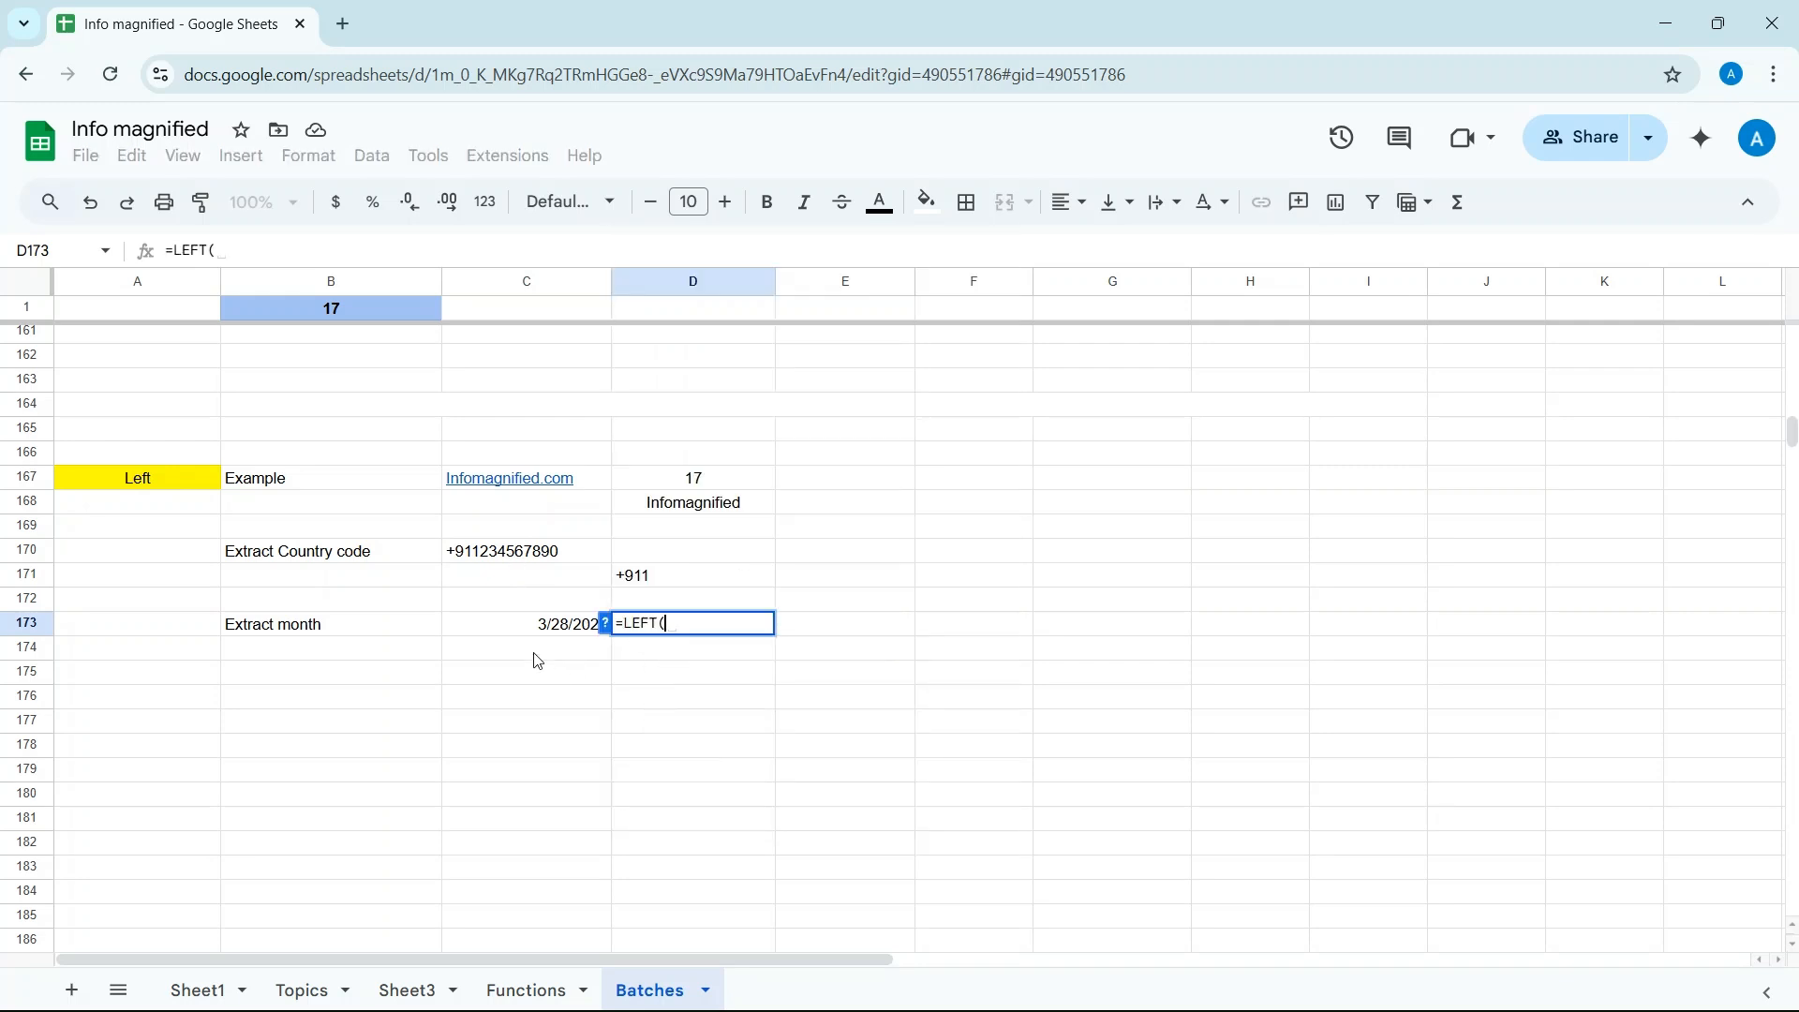
left_click(504, 623)
type(",1)")
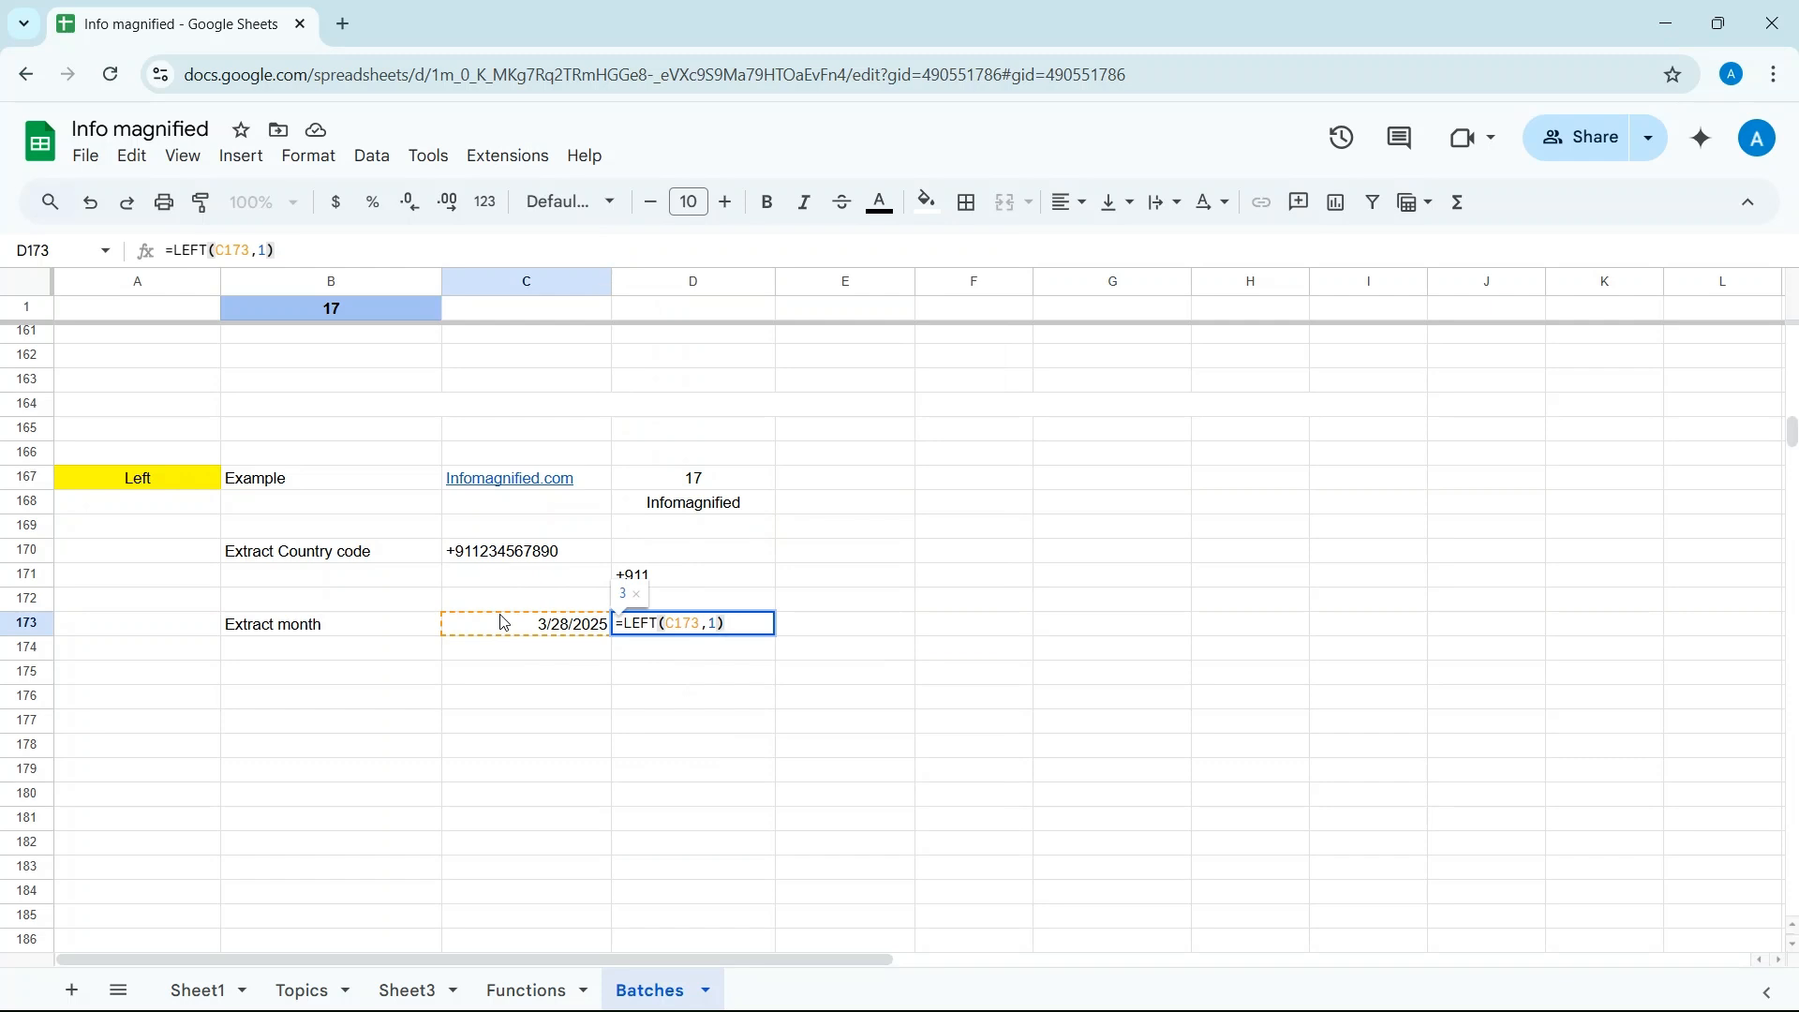
key("Return")
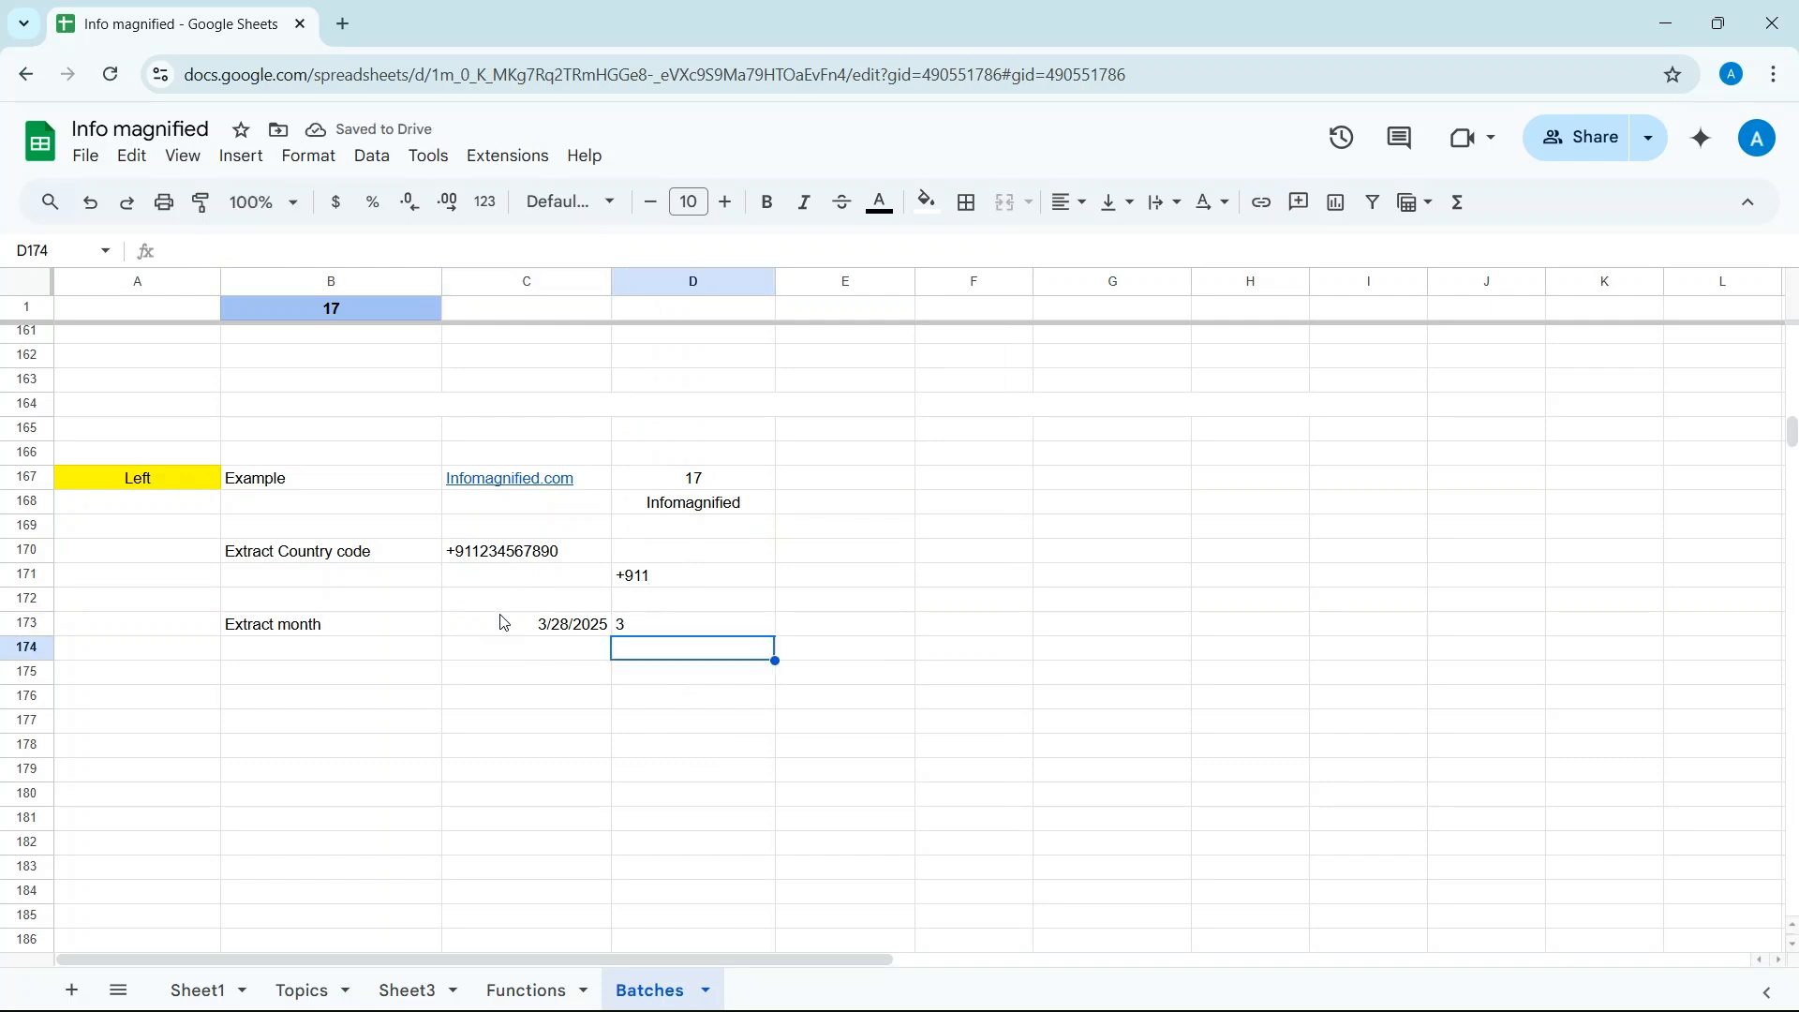